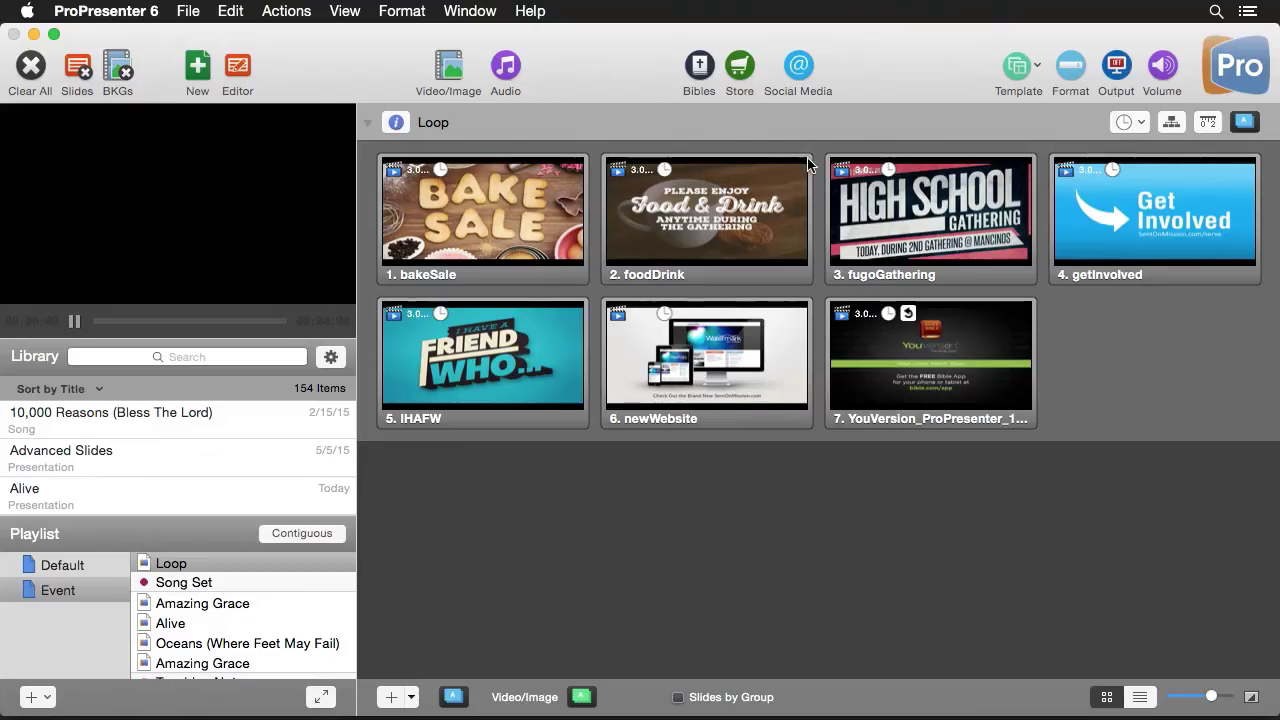
# Step: In the social media settings, log in to Twitter with the account's username and password and authorize ProPresenter
pyautogui.click(799, 68)
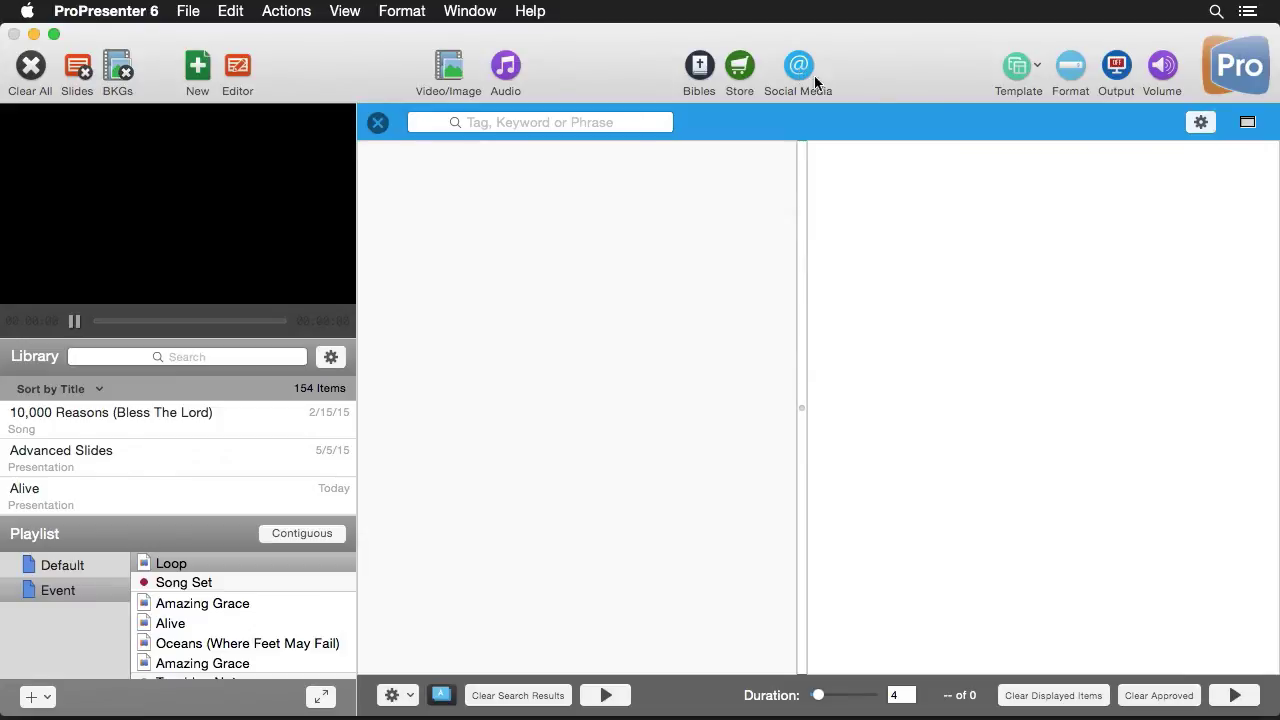
pyautogui.click(1201, 123)
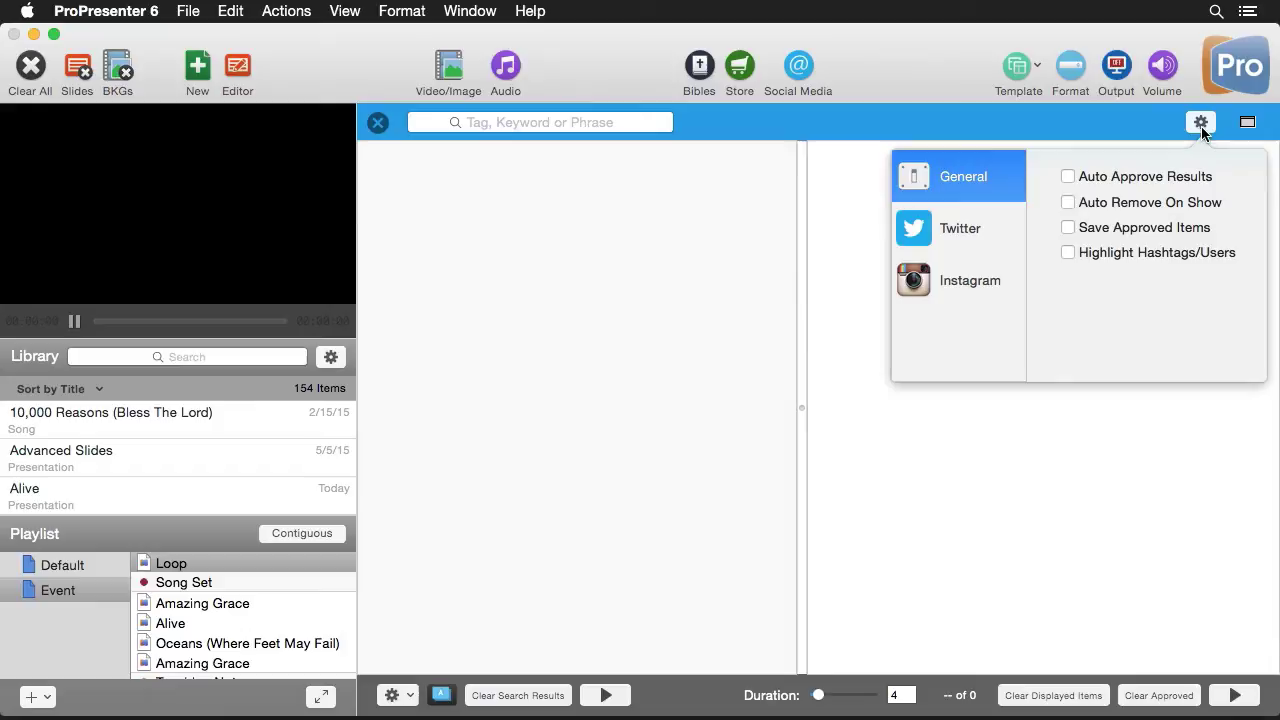
pyautogui.click(990, 237)
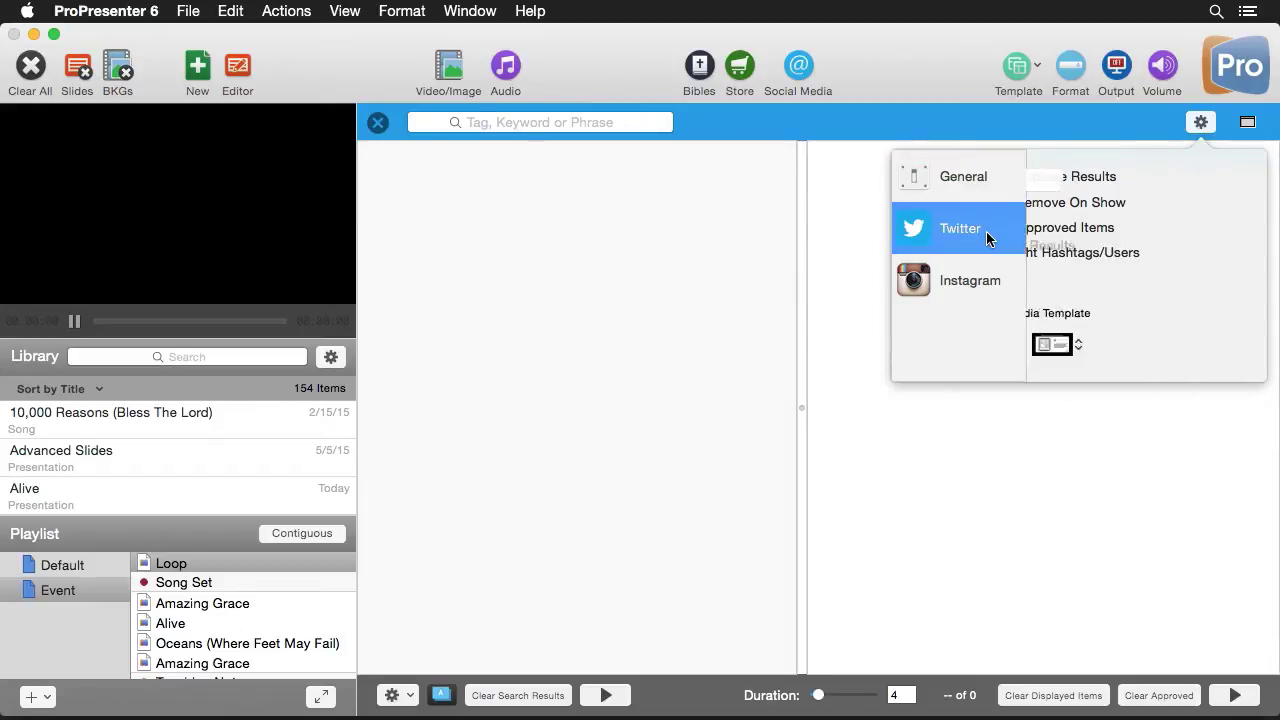
pyautogui.click(1170, 184)
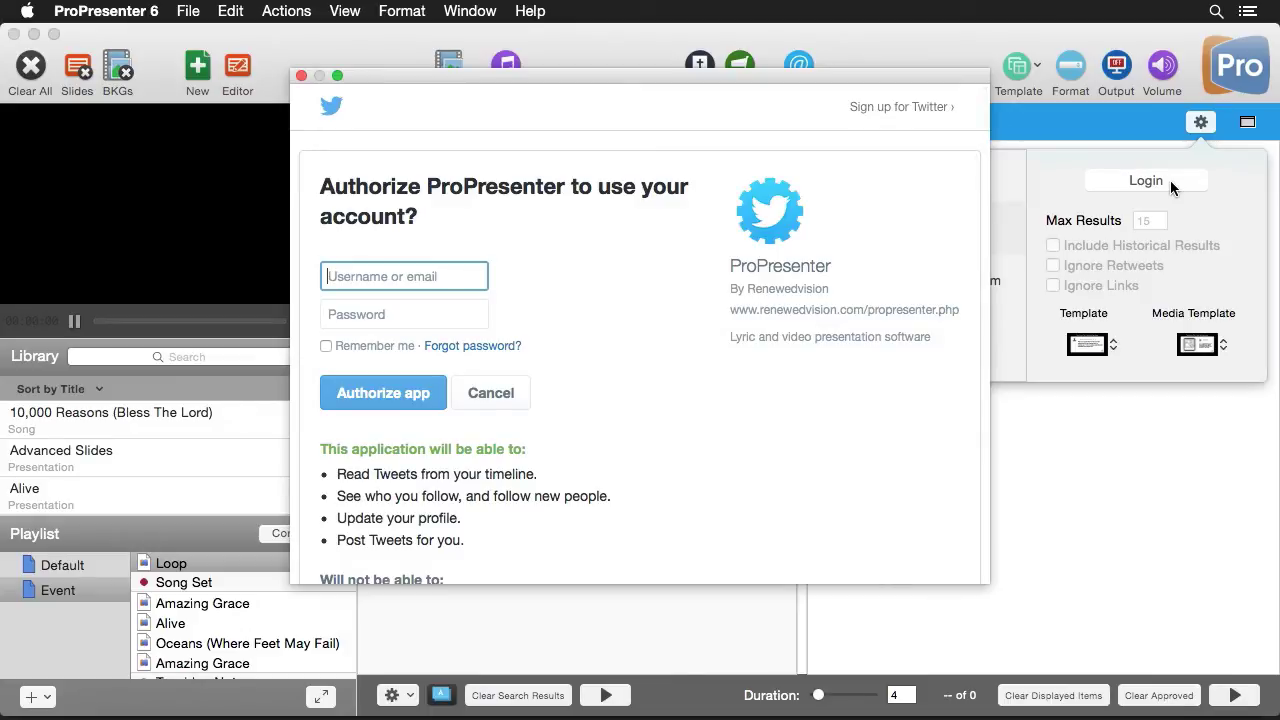
pyautogui.write('cmdtv')
pyautogui.press('Tab')
pyautogui.write('••••••••')
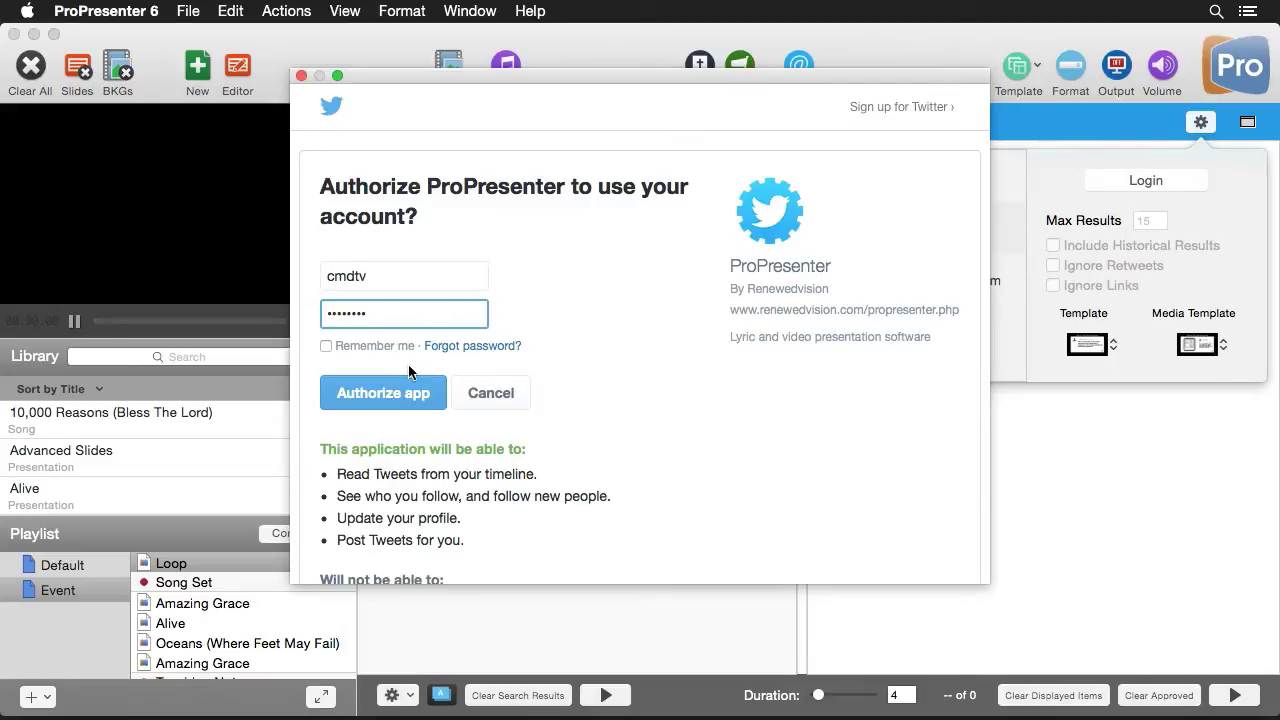
pyautogui.click(397, 394)
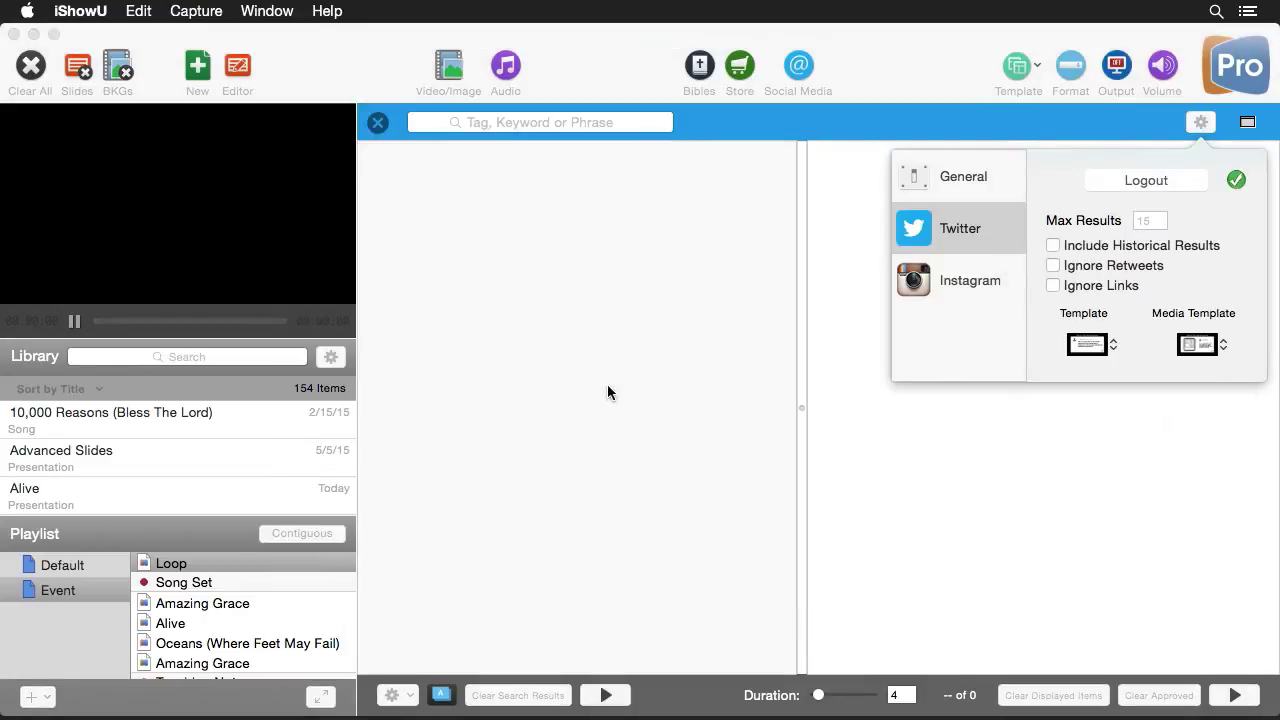
# Step: Log in to Instagram in the social media settings with the account's username and password
pyautogui.click(963, 284)
pyautogui.click(963, 284)
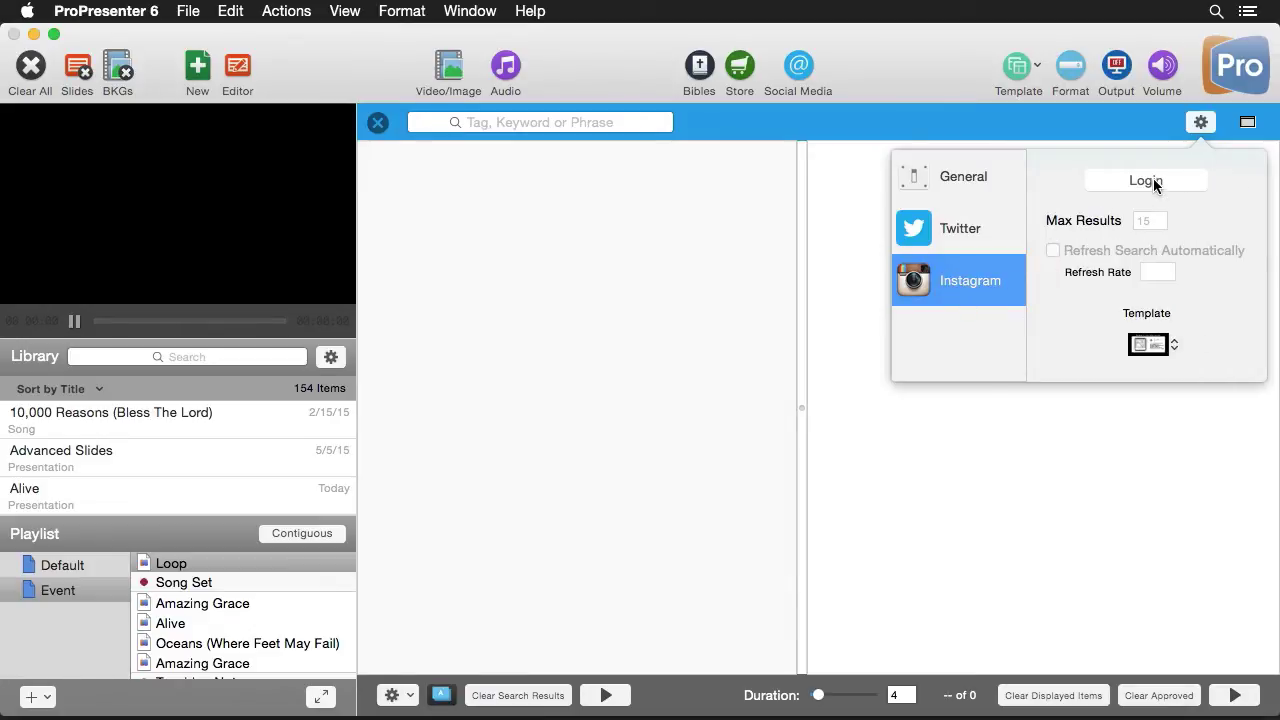
pyautogui.click(1146, 181)
pyautogui.write('cmdtv')
pyautogui.press('Tab')
pyautogui.write('•••')
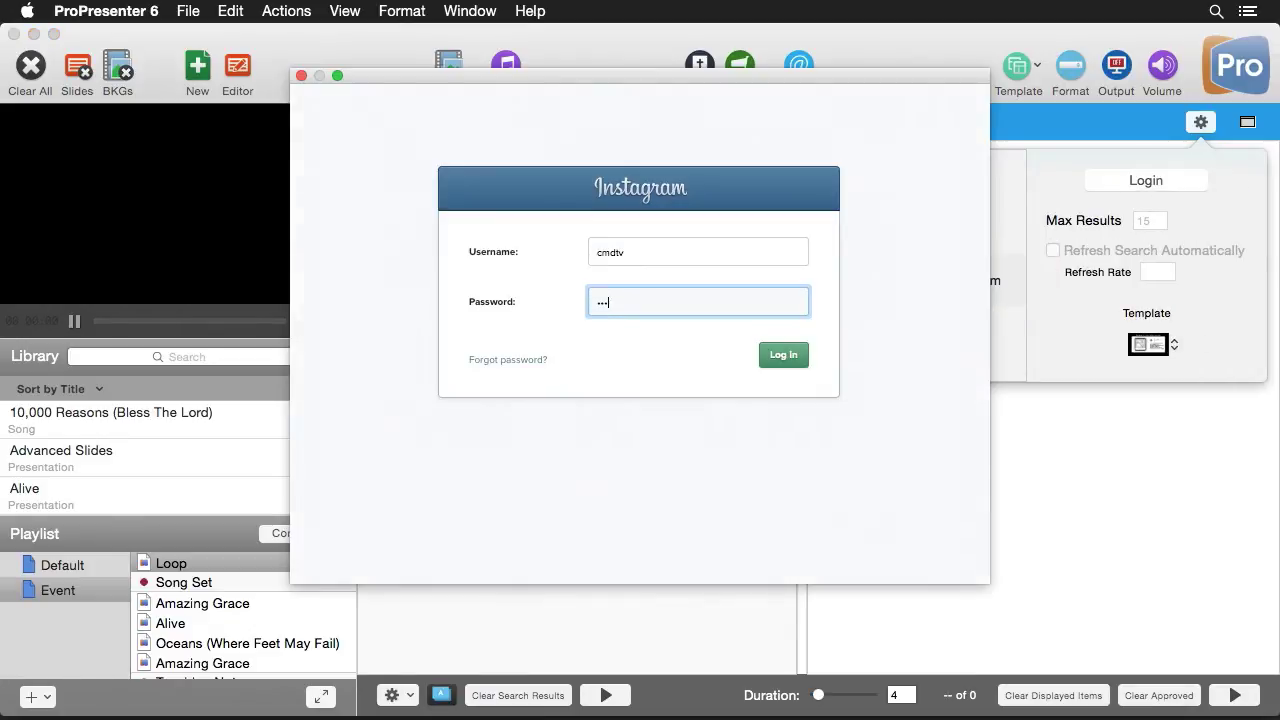
pyautogui.write('•••••')
pyautogui.click(783, 355)
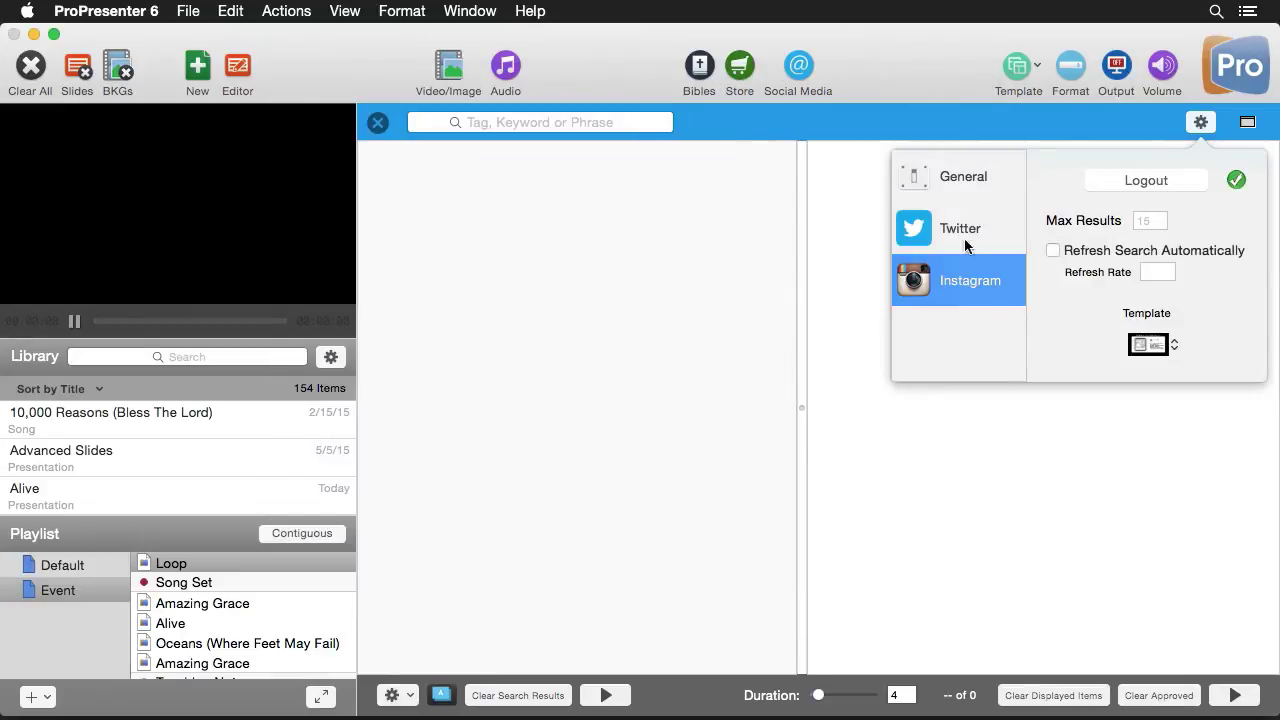
# Step: Review the General, Twitter and Instagram options in the social media settings
pyautogui.click(984, 176)
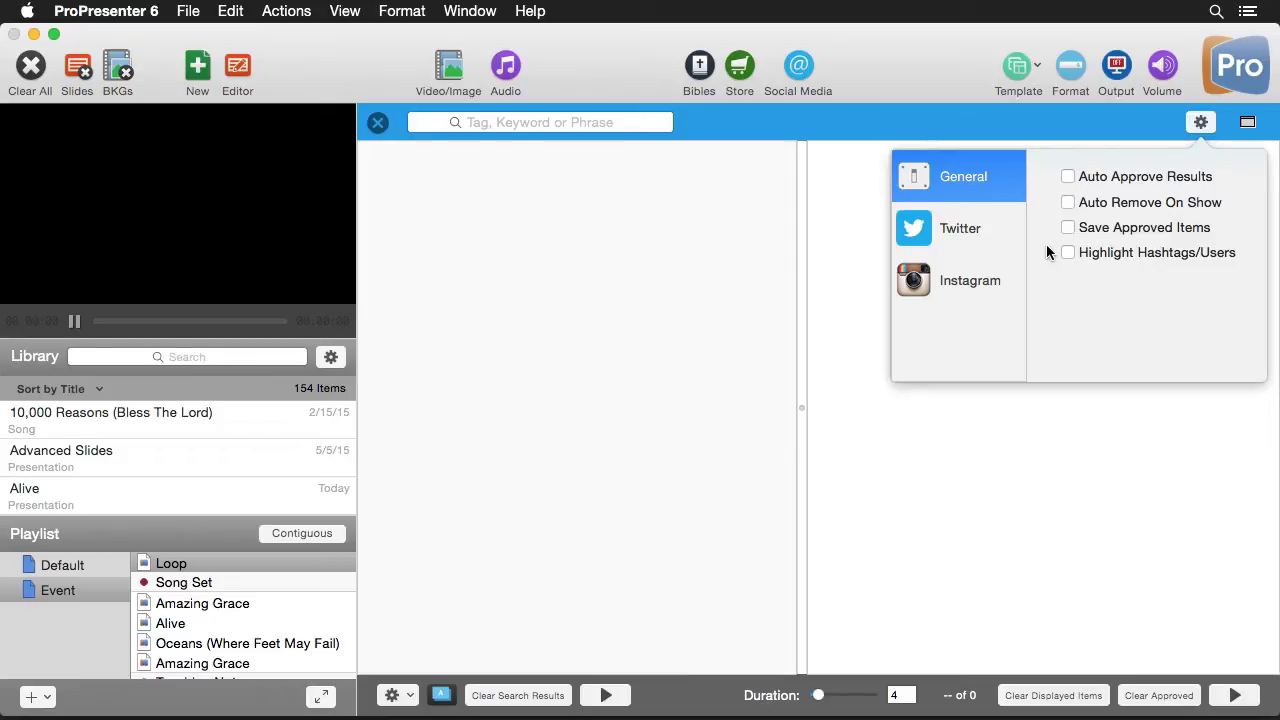
pyautogui.click(983, 234)
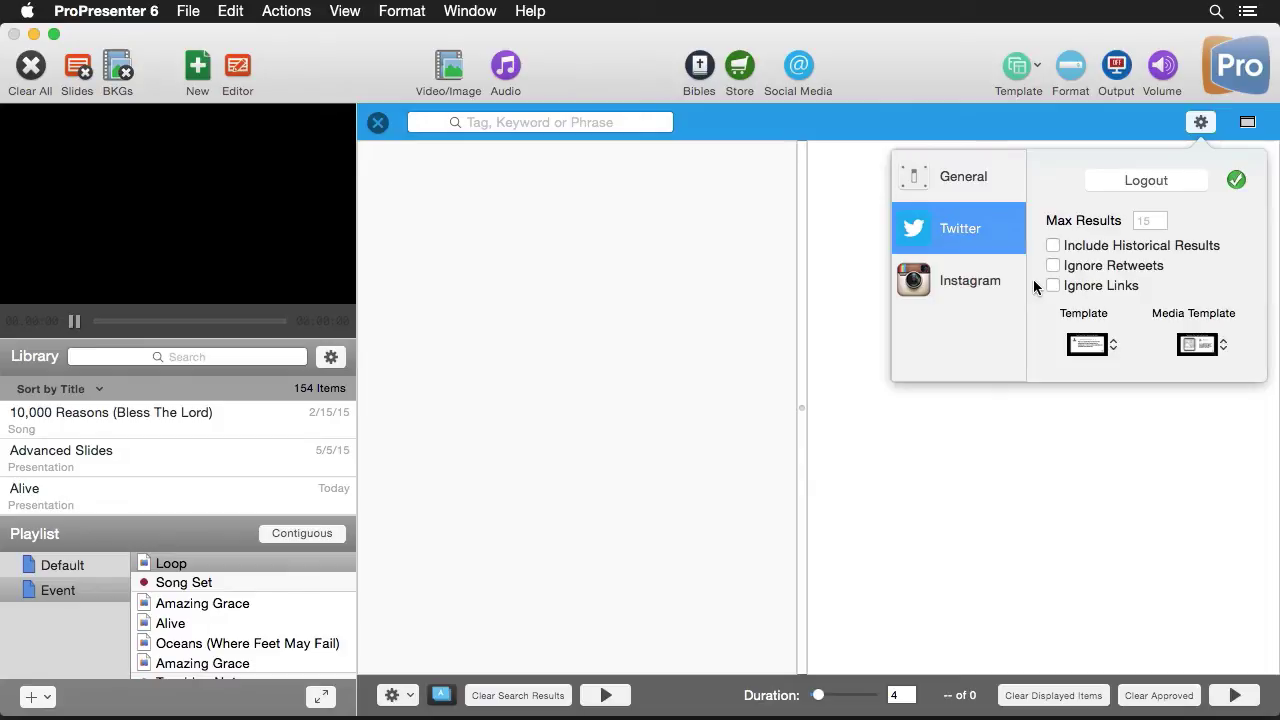
pyautogui.click(1005, 285)
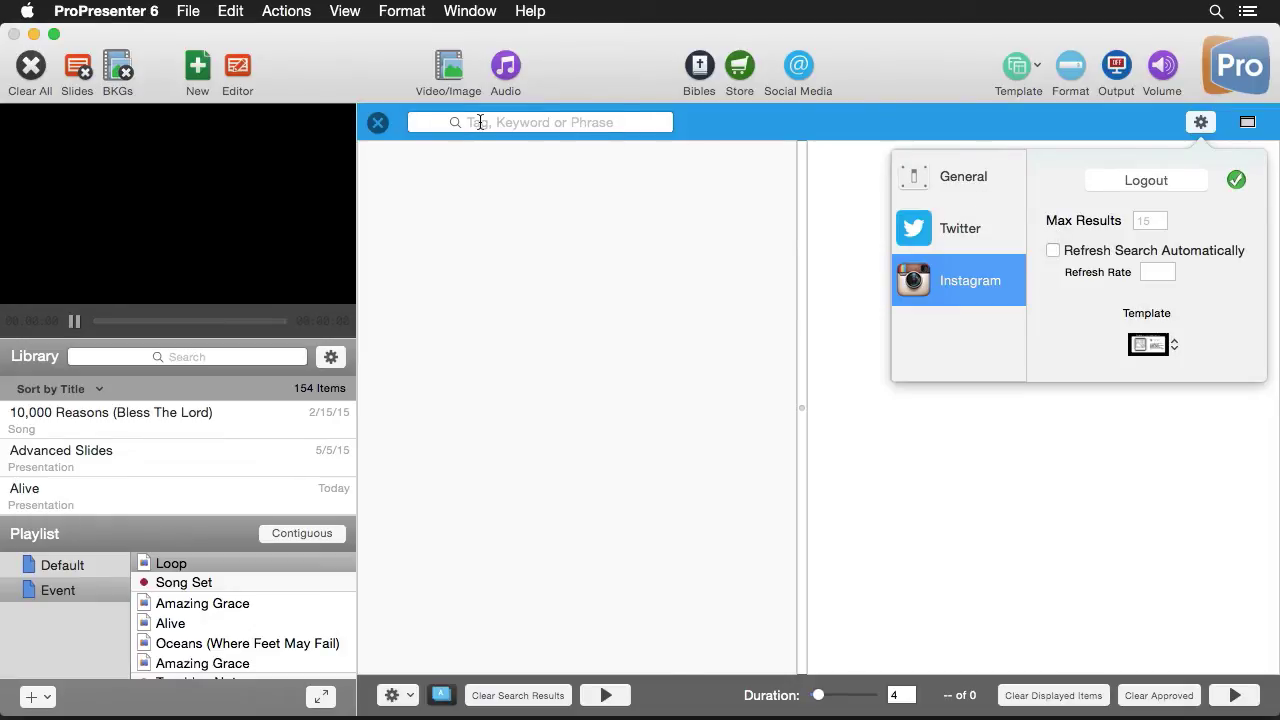
# Step: Search the connected social media accounts for #ProPresenter
pyautogui.click(545, 123)
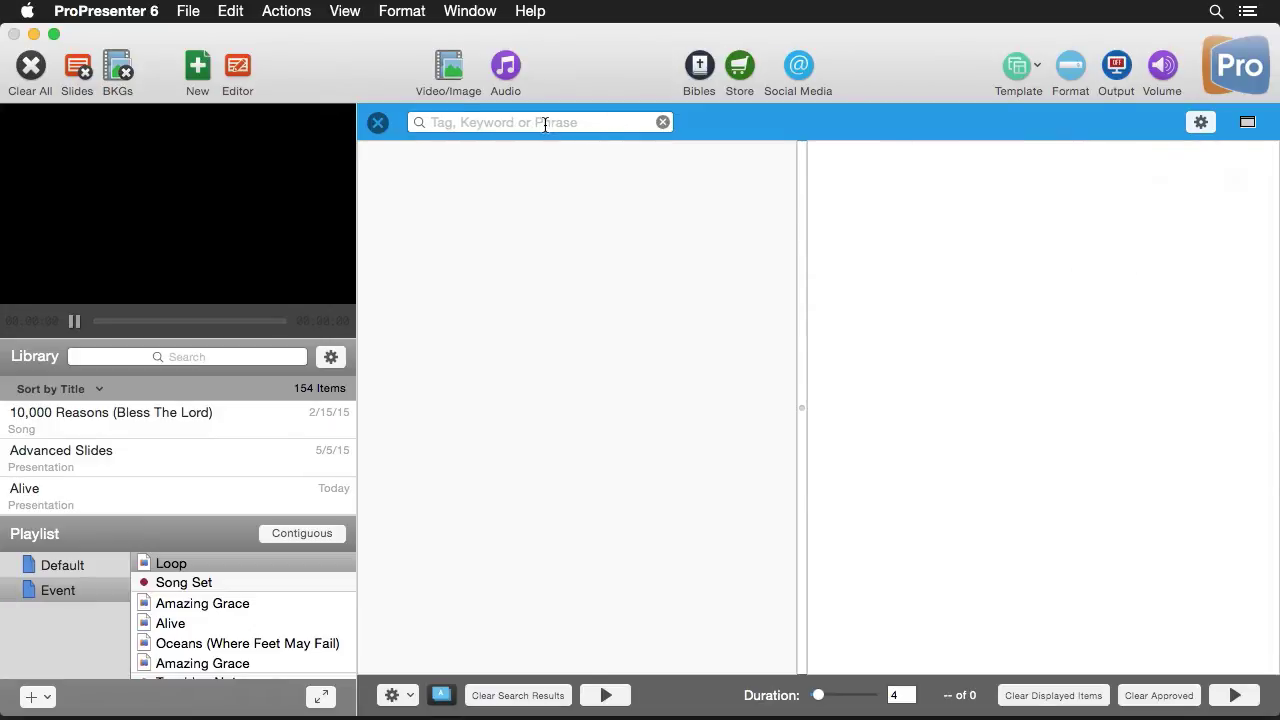
pyautogui.write('#ProPresenter')
pyautogui.press('Return')
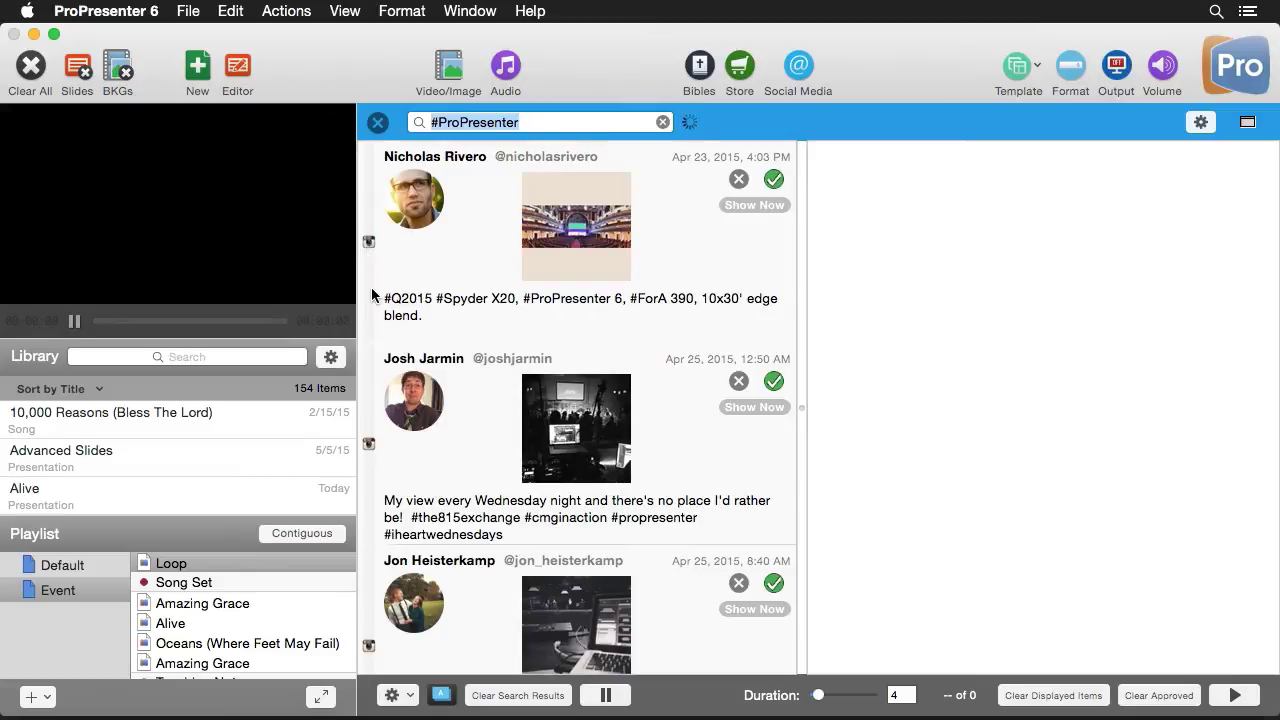
# Step: Approve the first four posts in the search results and reject the post about getting graphics ready for Sunday
pyautogui.scroll(-5, 371, 287)
pyautogui.scroll(5, 369, 290)
pyautogui.click(772, 179)
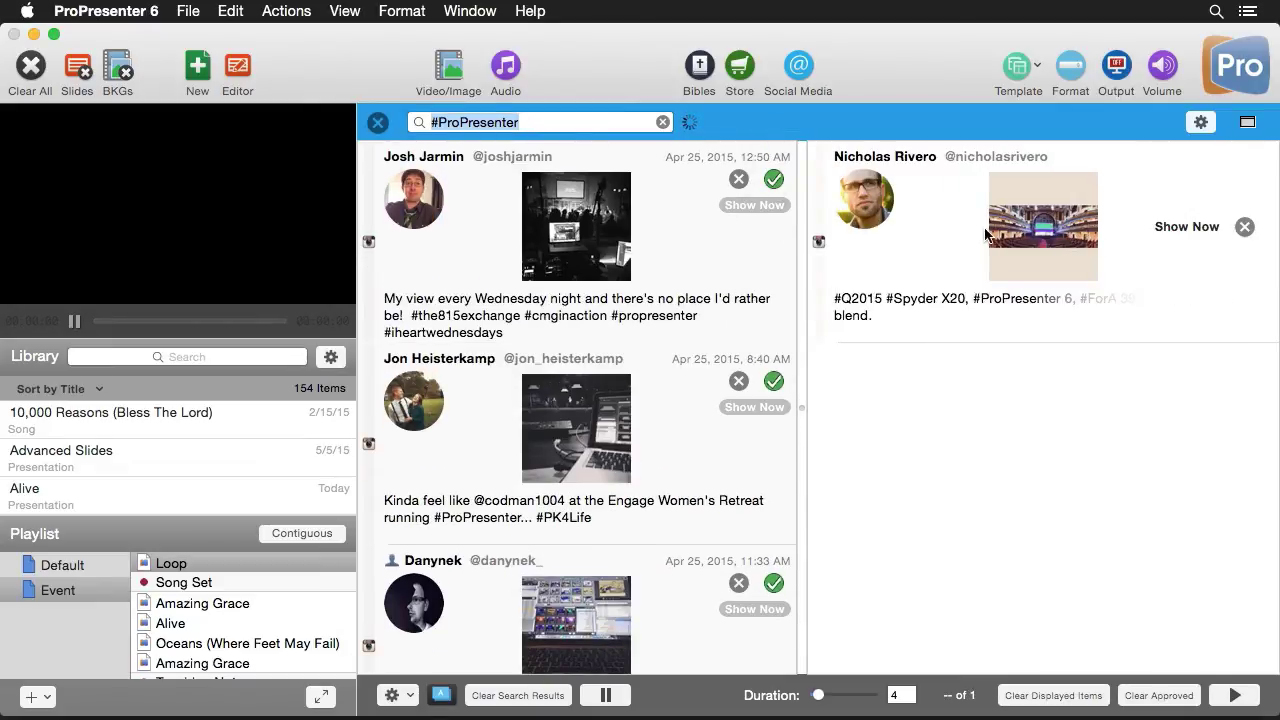
pyautogui.click(773, 381)
pyautogui.click(773, 385)
pyautogui.click(775, 180)
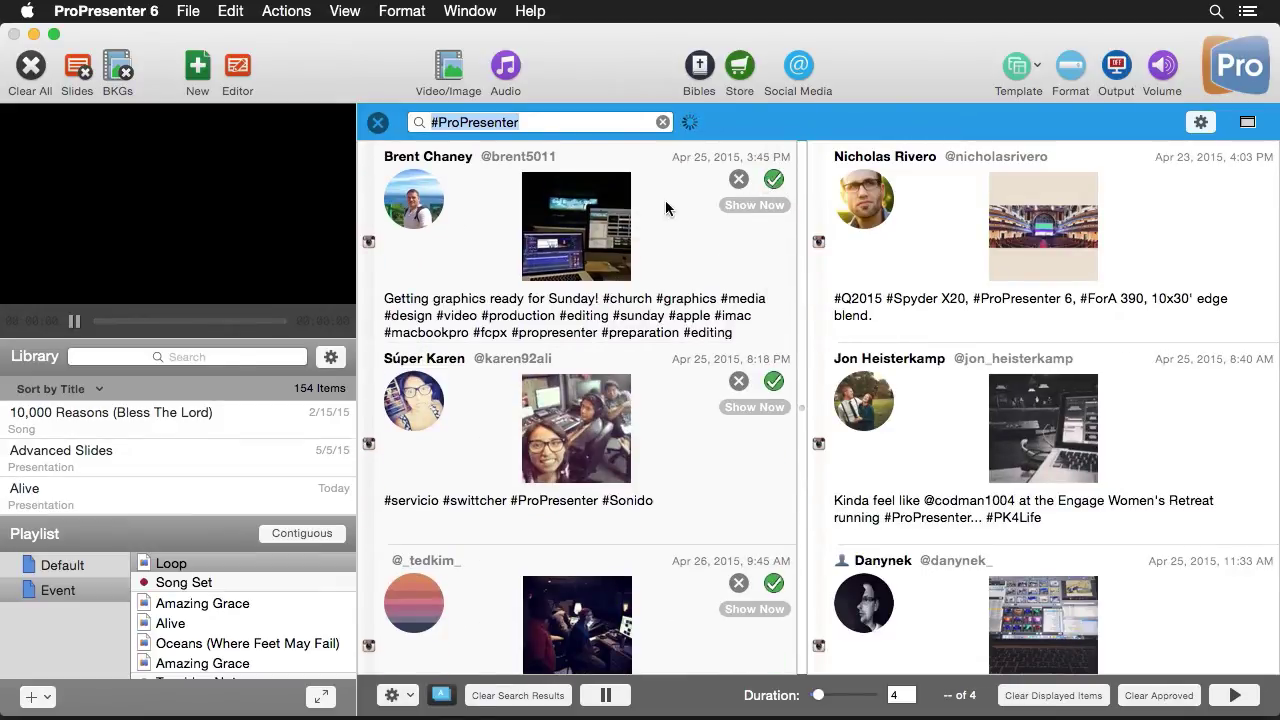
pyautogui.click(738, 180)
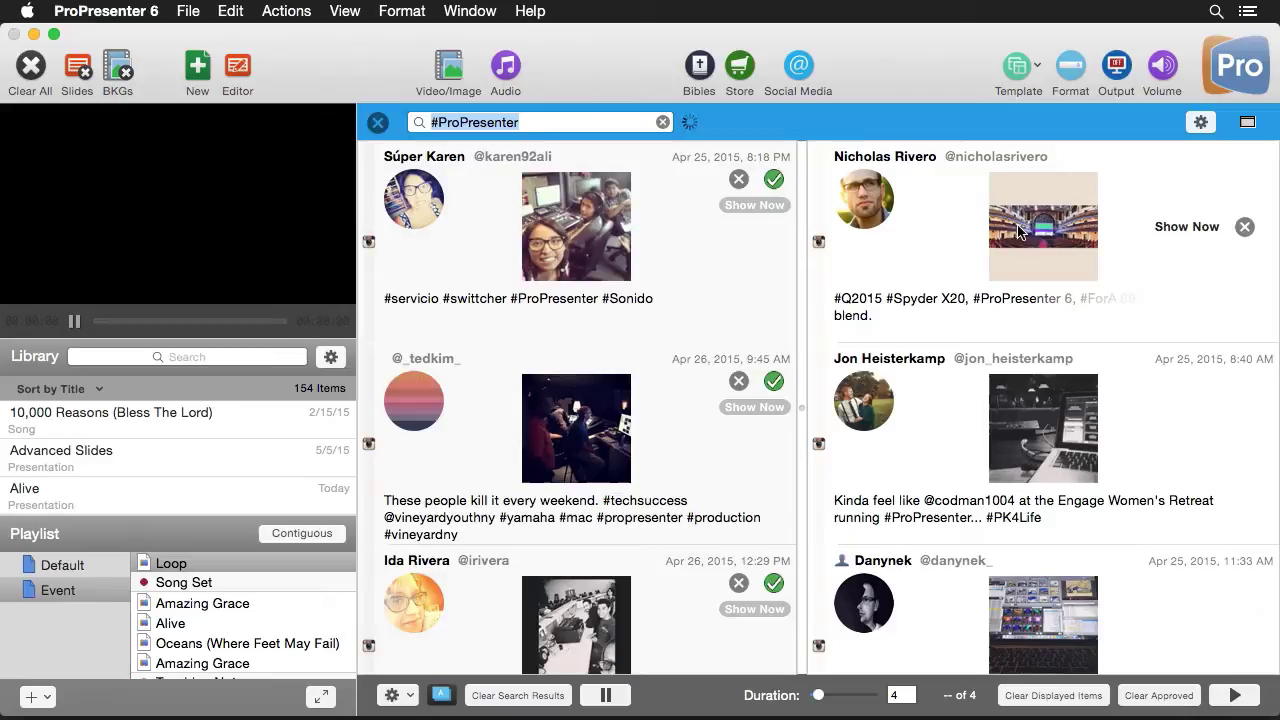
# Step: Review the approved posts, play them on the output, and pause both the playback and the live search
pyautogui.scroll(-5, 1011, 253)
pyautogui.scroll(5, 1012, 258)
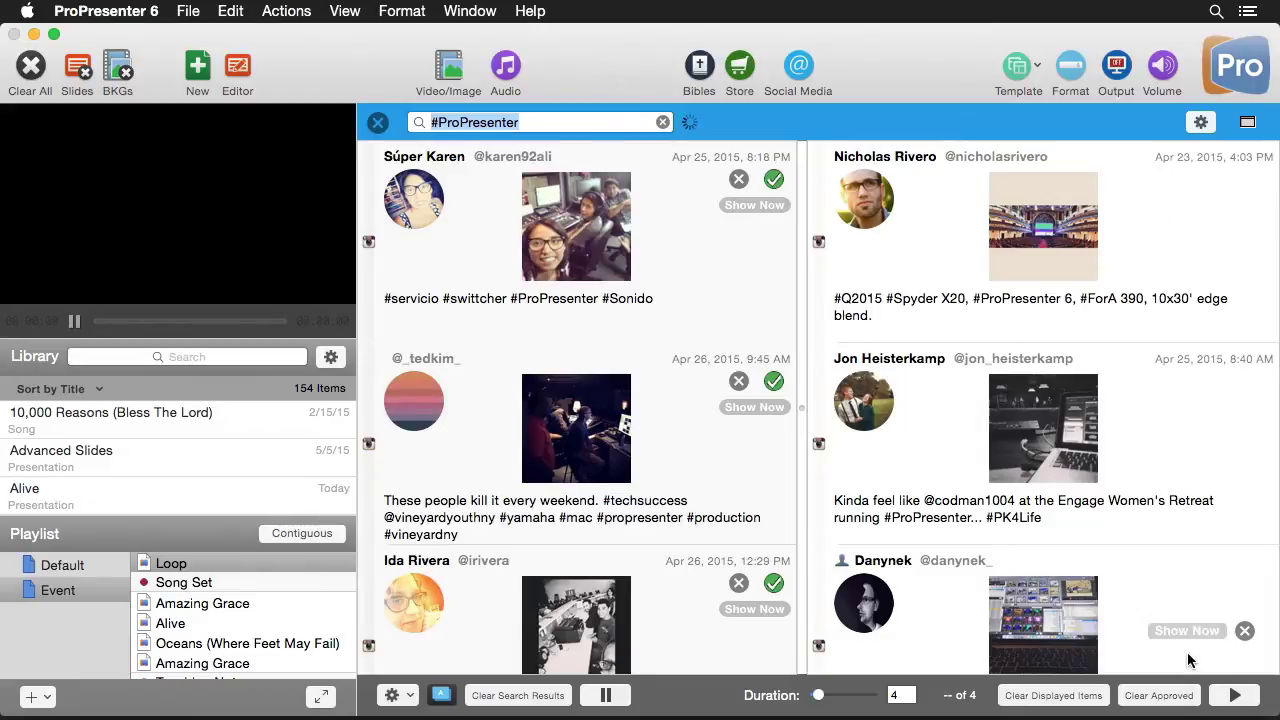
pyautogui.click(1236, 700)
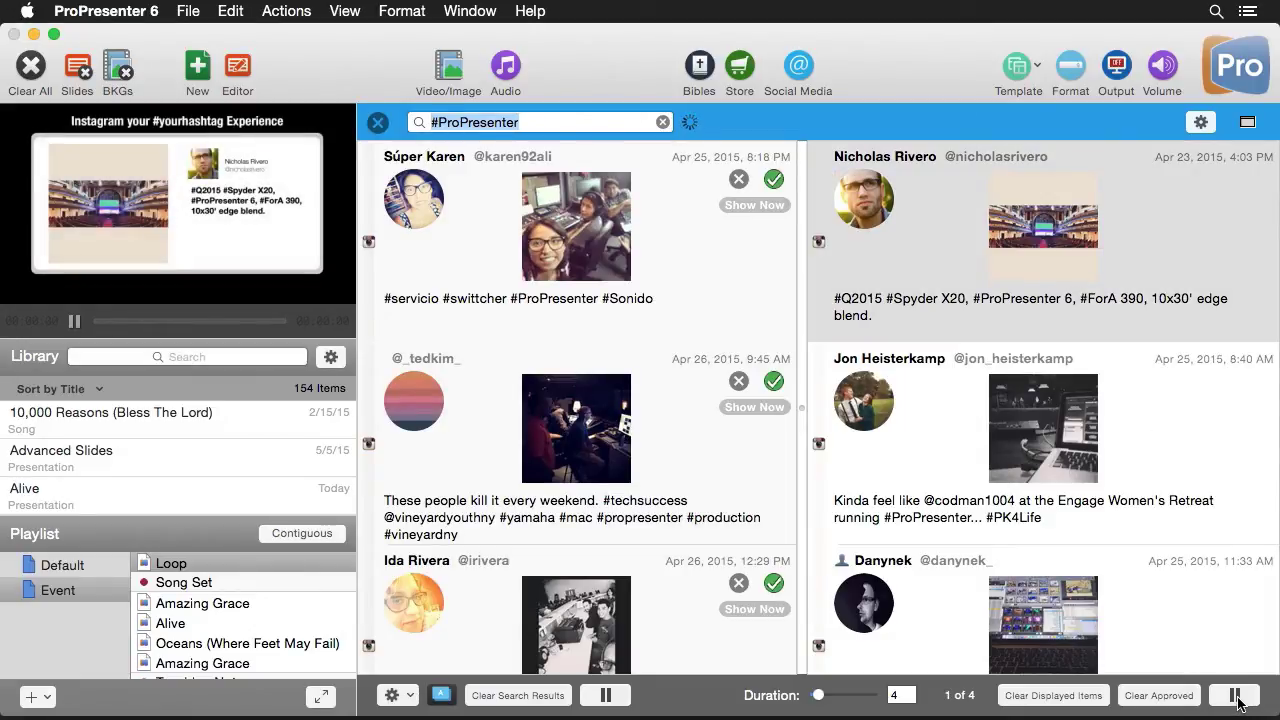
pyautogui.moveTo(1135, 405)
pyautogui.click(1236, 697)
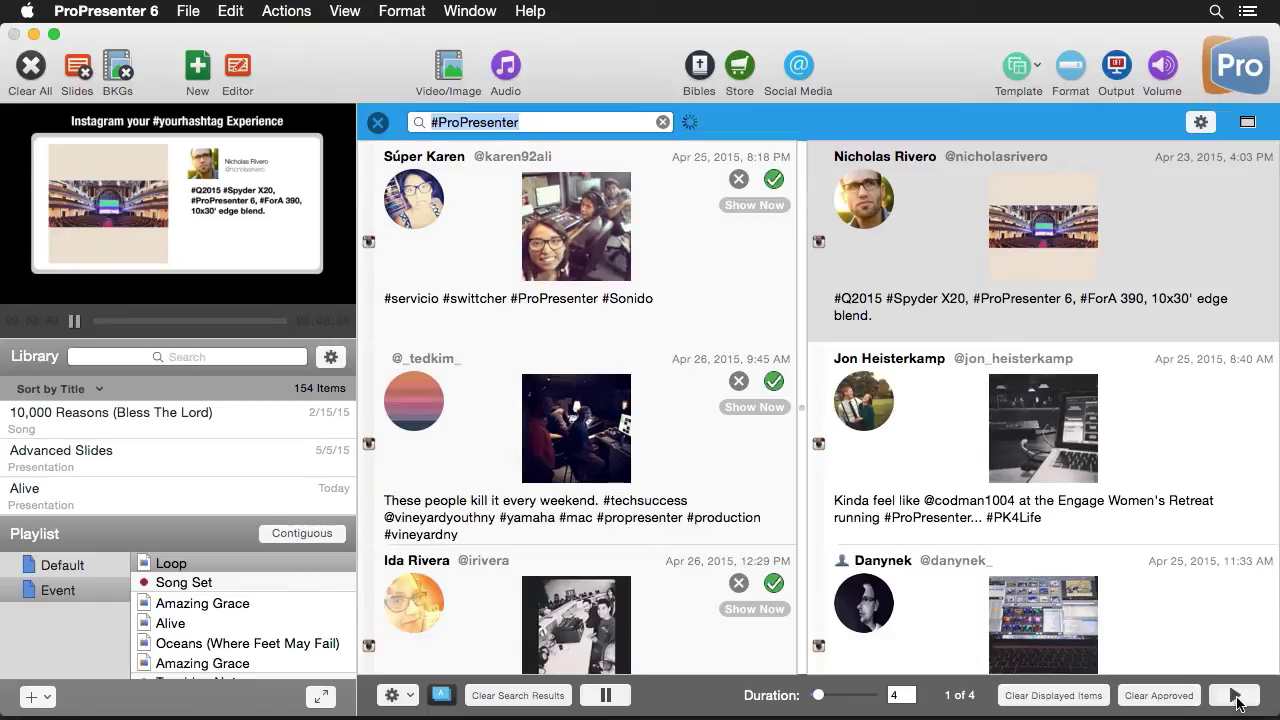
pyautogui.click(610, 697)
# Step: Compare the template settings for Twitter and Instagram, and open the social media templates for editing
pyautogui.moveTo(882, 222)
pyautogui.click(1201, 122)
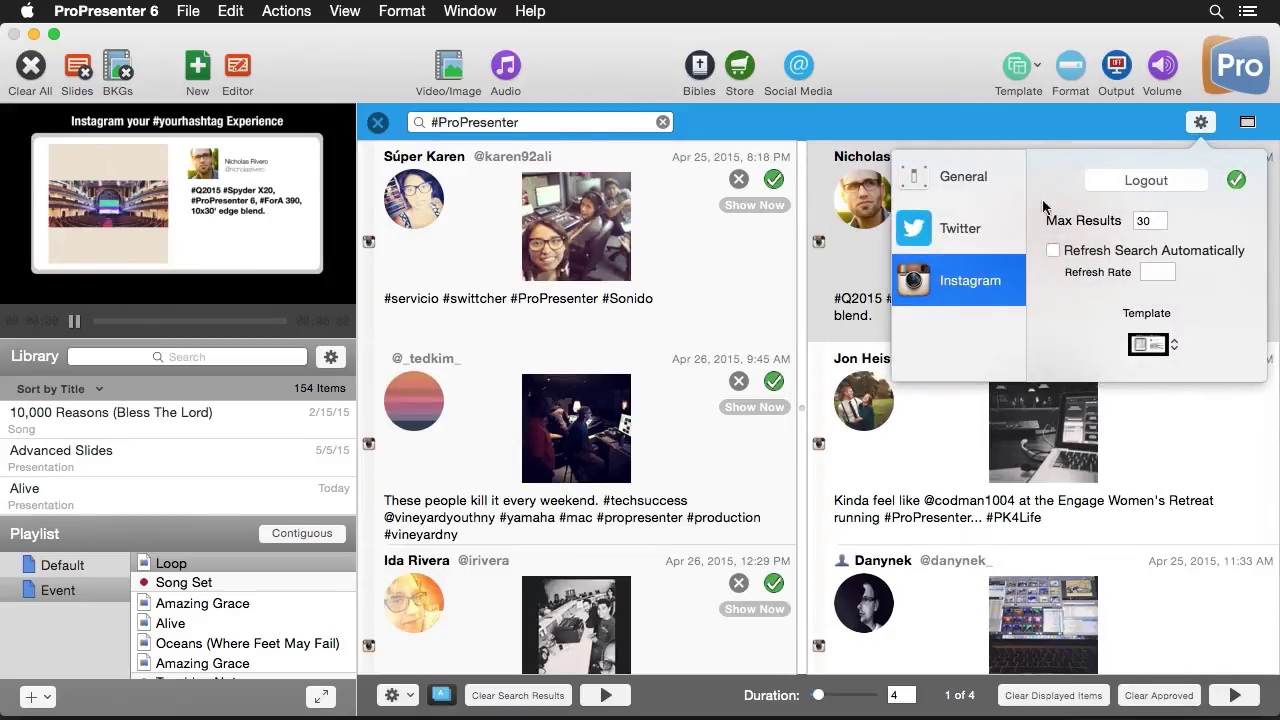
pyautogui.click(1005, 231)
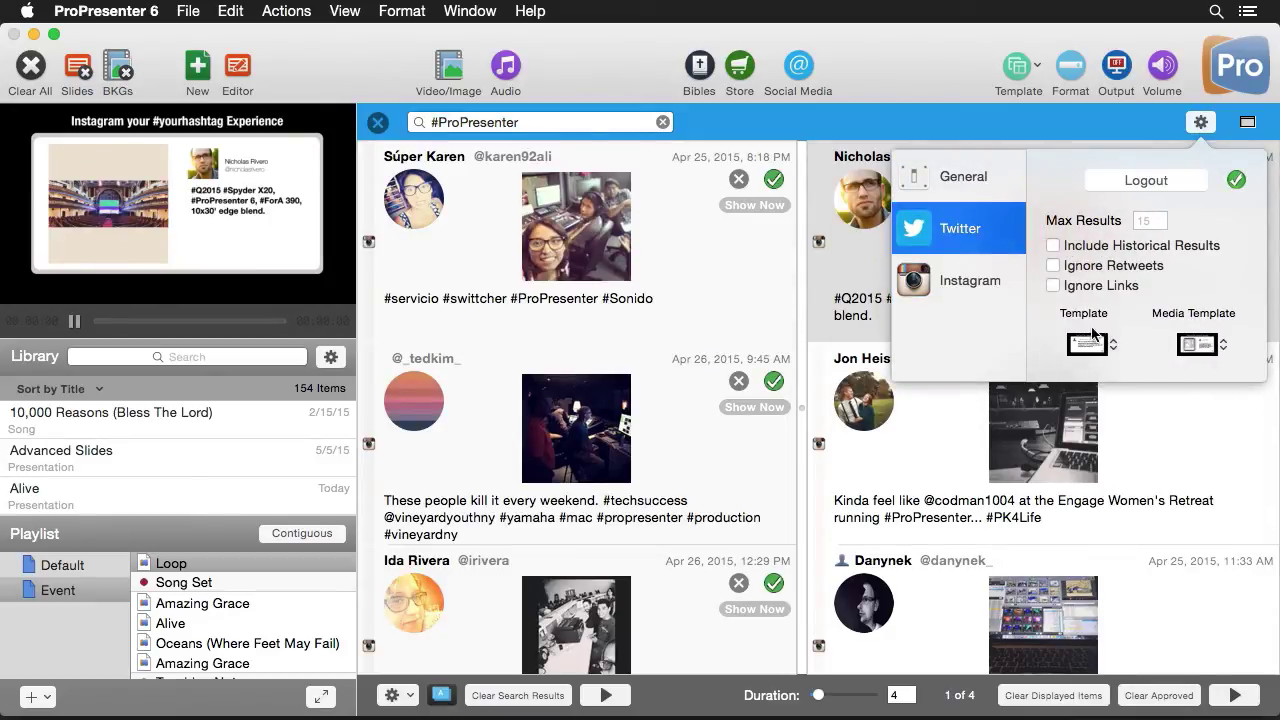
pyautogui.click(997, 288)
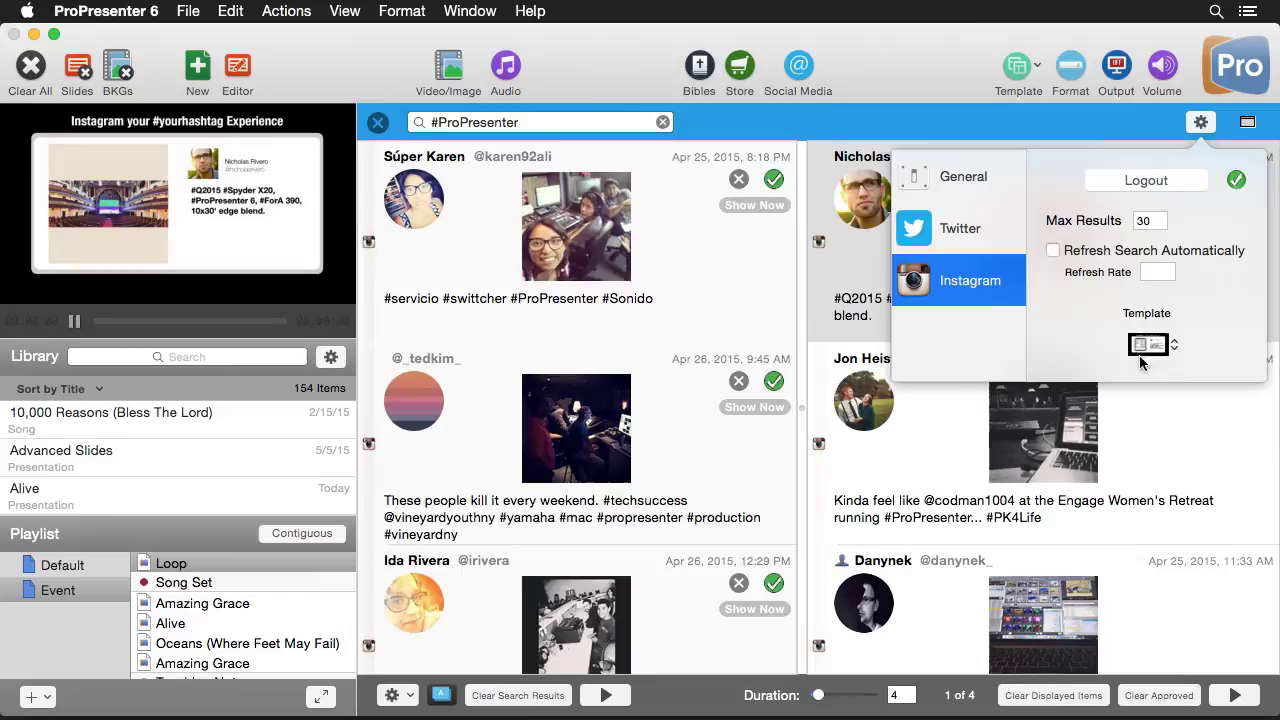
pyautogui.click(994, 225)
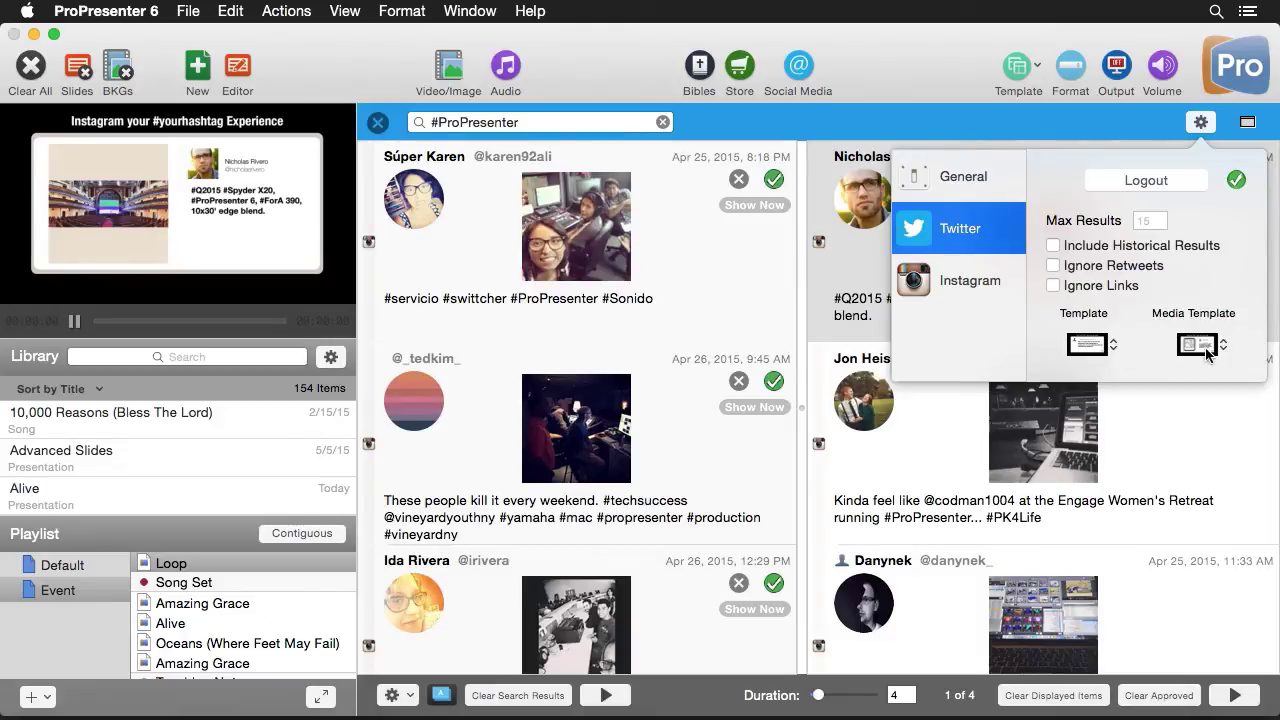
pyautogui.click(938, 288)
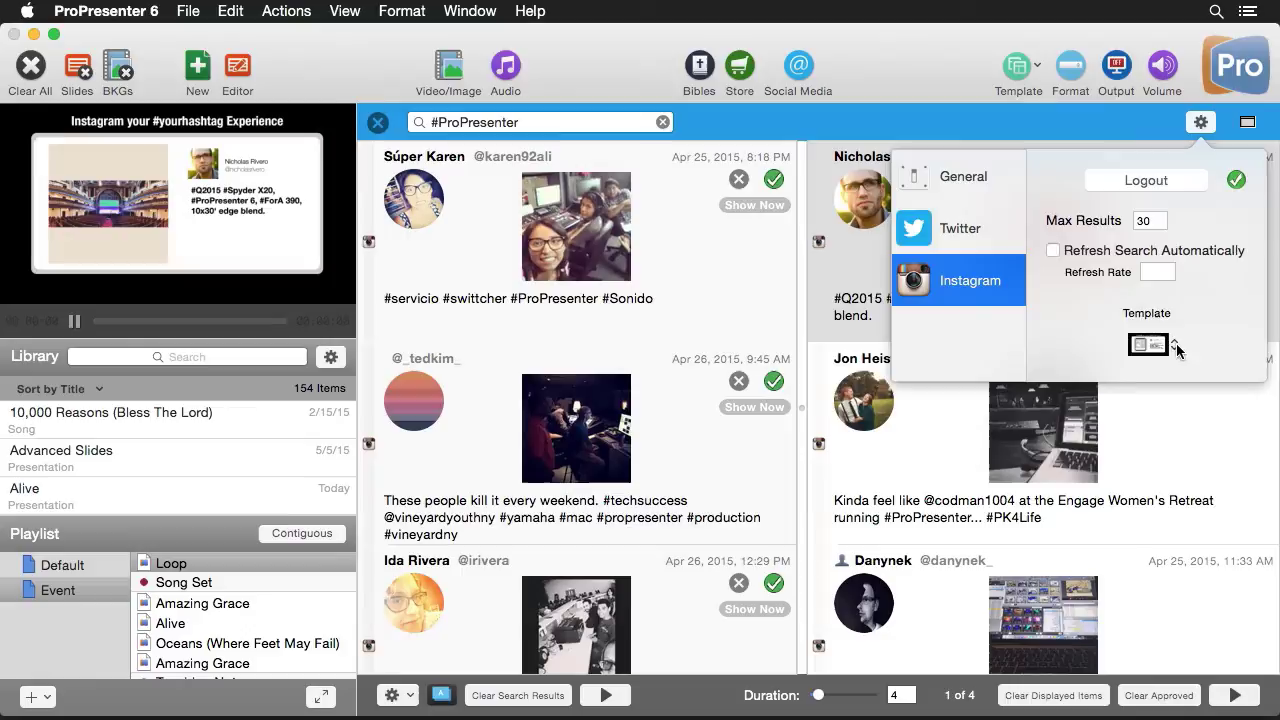
pyautogui.click(1177, 348)
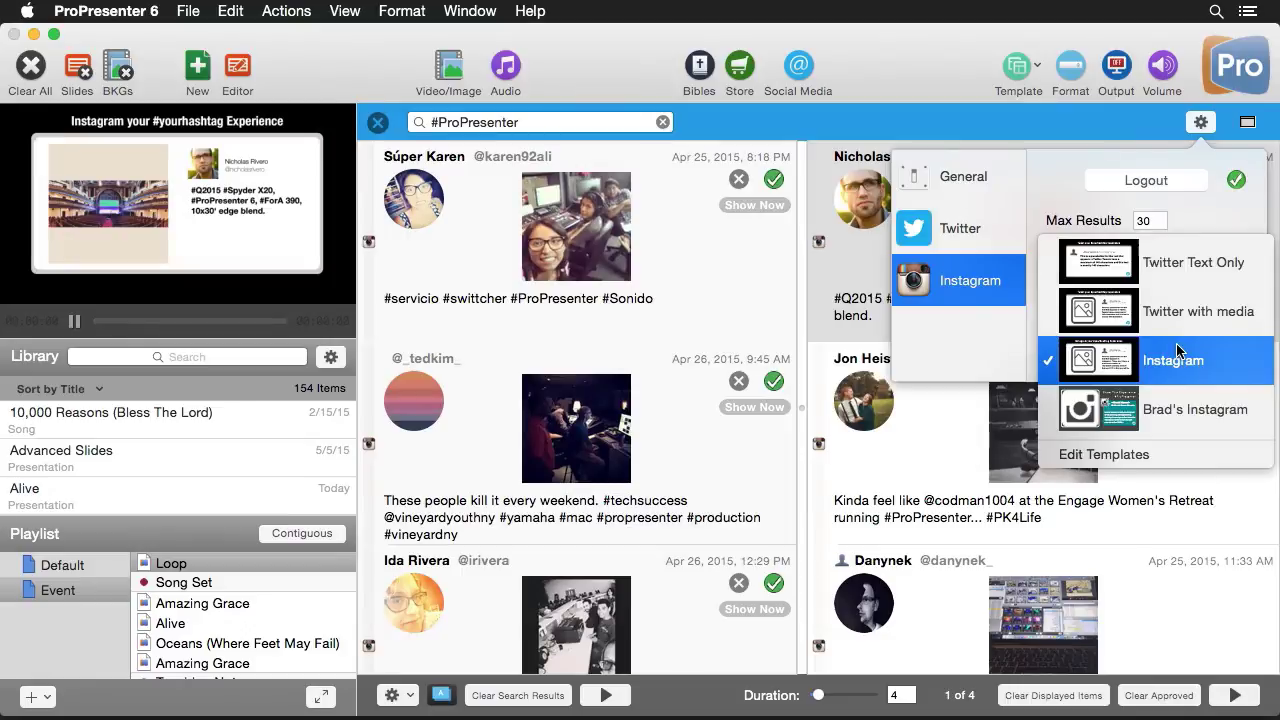
pyautogui.click(1124, 456)
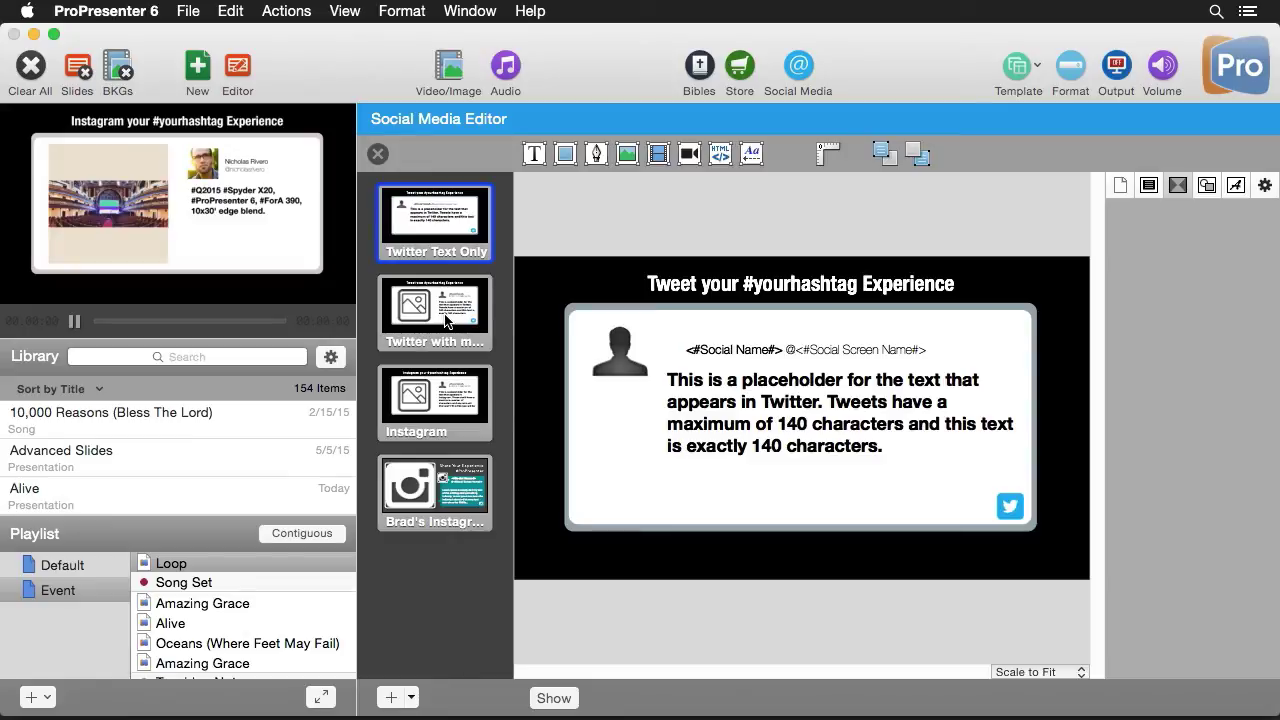
# Step: Examine the heading and media image placeholder of the Twitter with media template, including the image's available name options
pyautogui.click(447, 320)
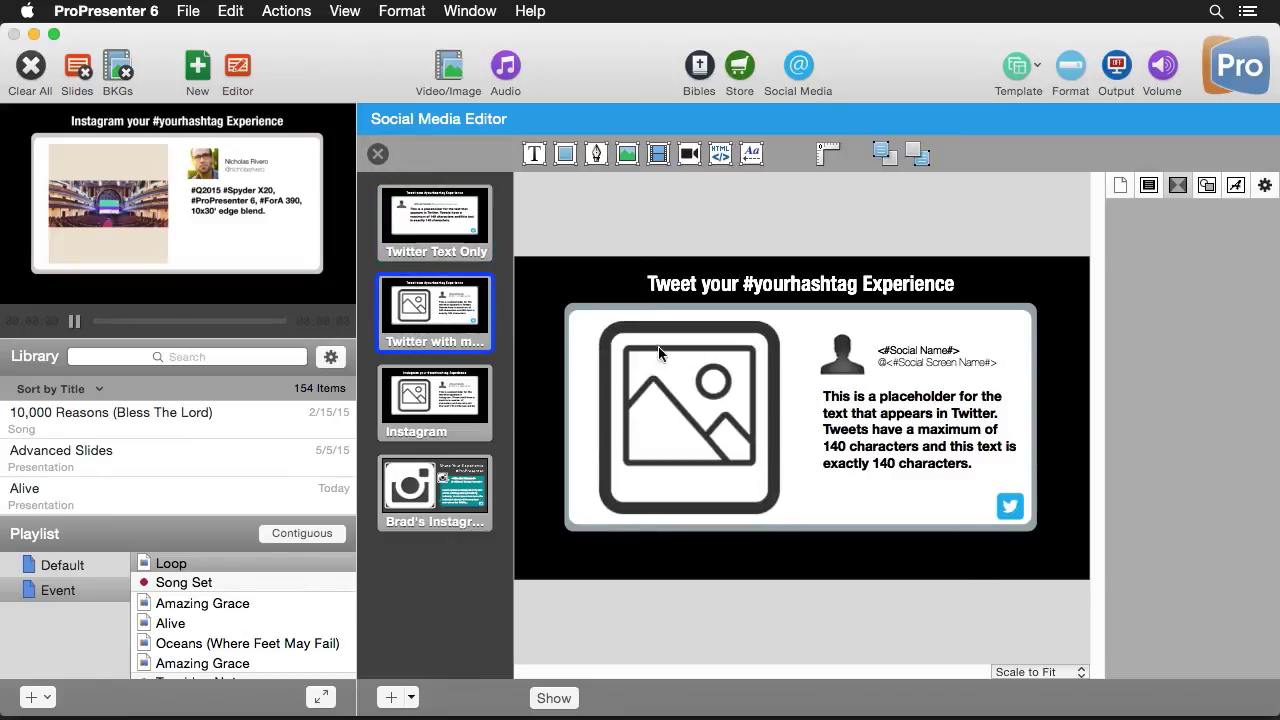
pyautogui.click(748, 289)
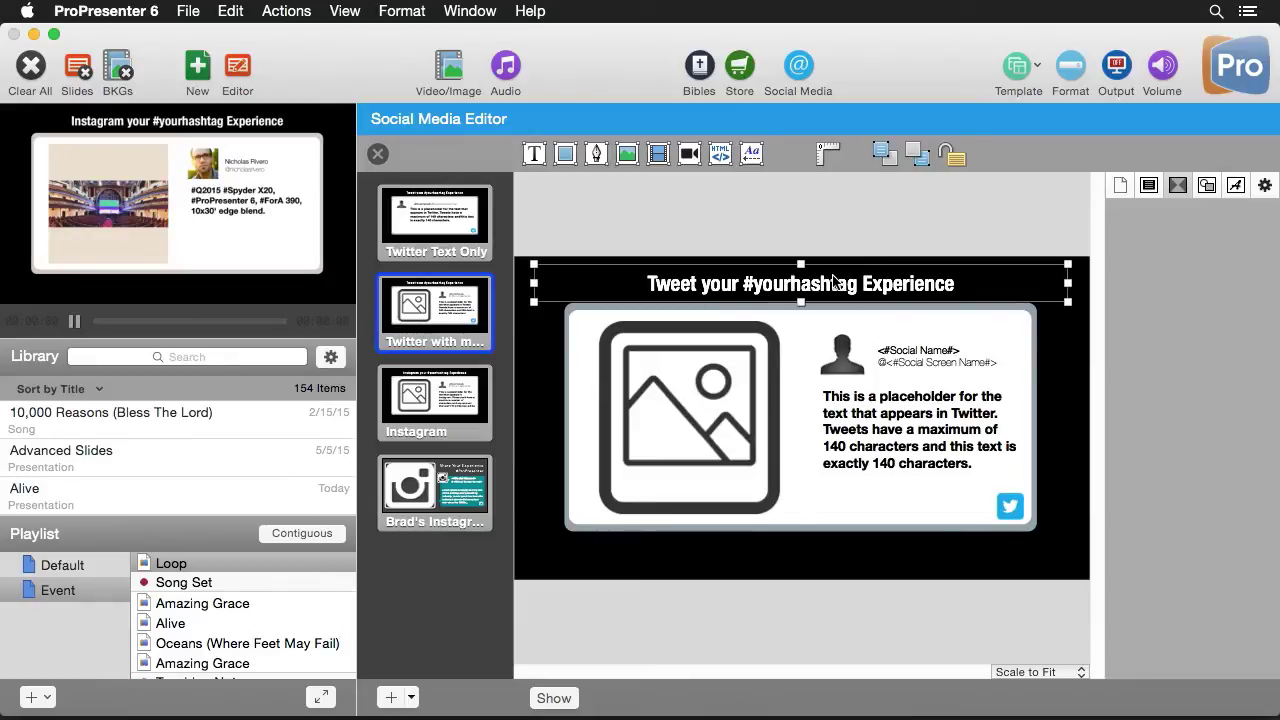
pyautogui.click(694, 403)
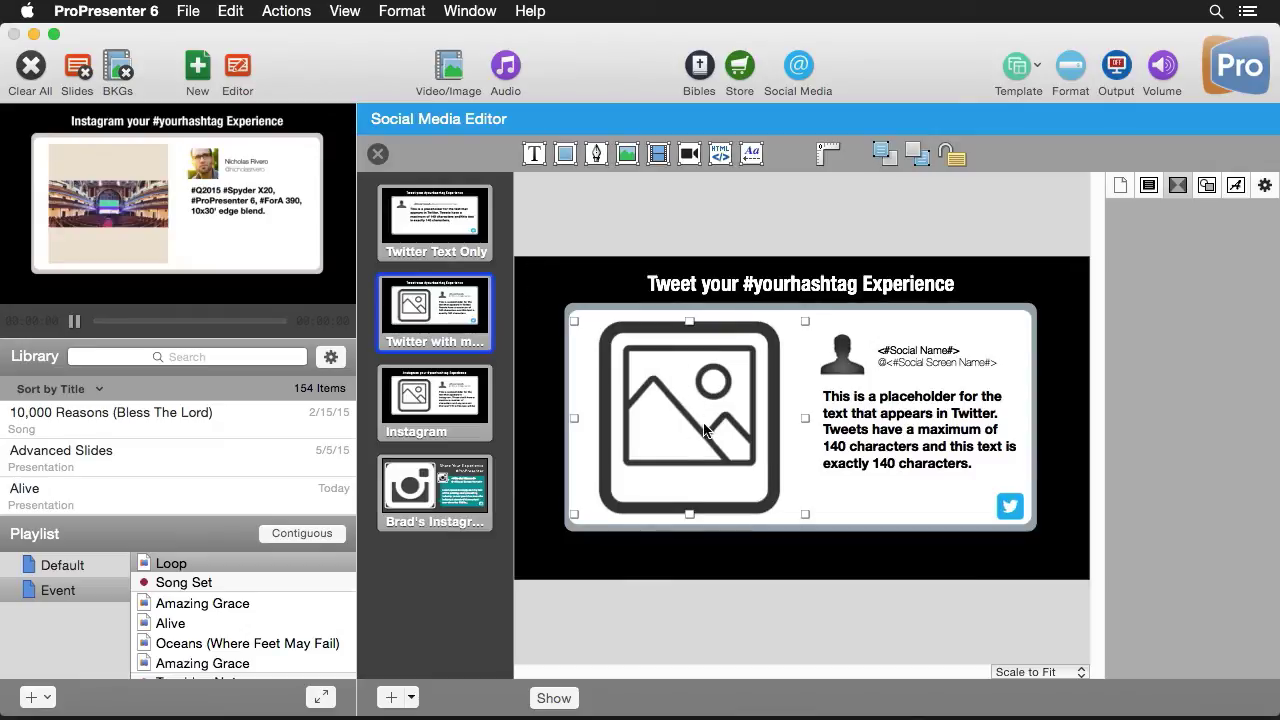
pyautogui.click(1207, 186)
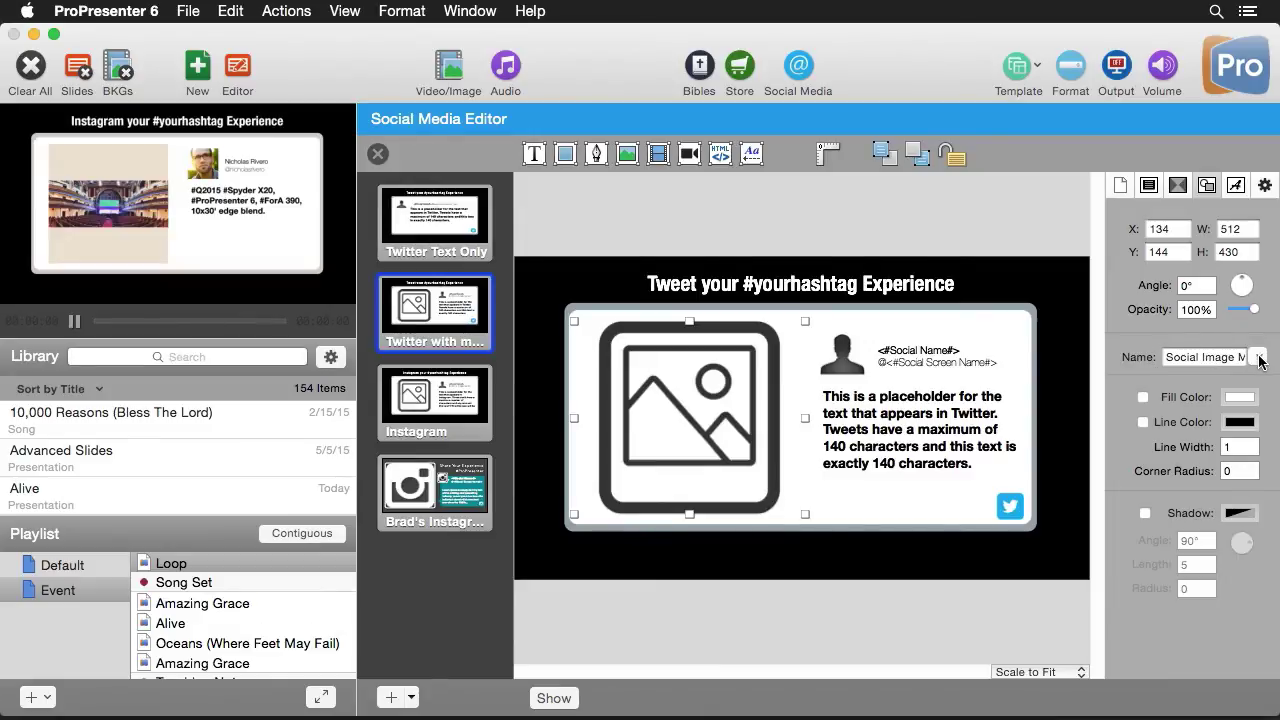
pyautogui.click(1259, 358)
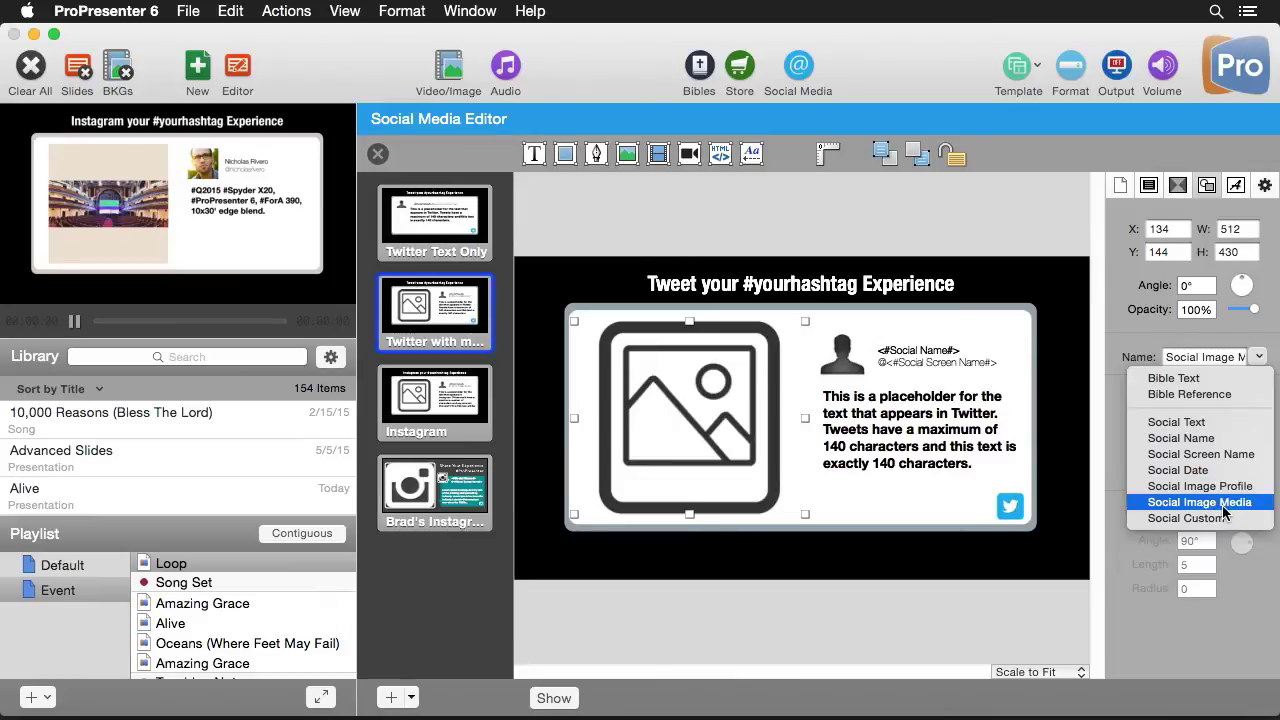
# Step: Examine the name options of the profile picture placeholder in the Twitter with media template
pyautogui.click(848, 367)
pyautogui.click(848, 367)
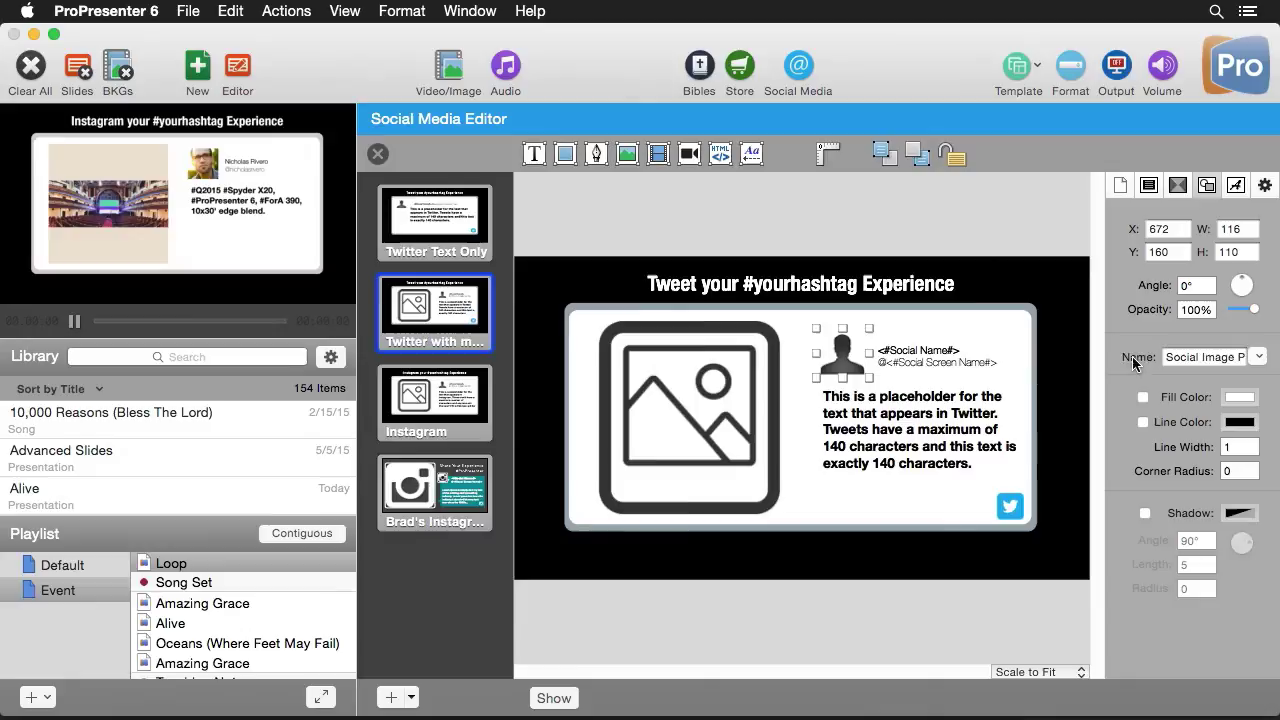
pyautogui.click(1258, 358)
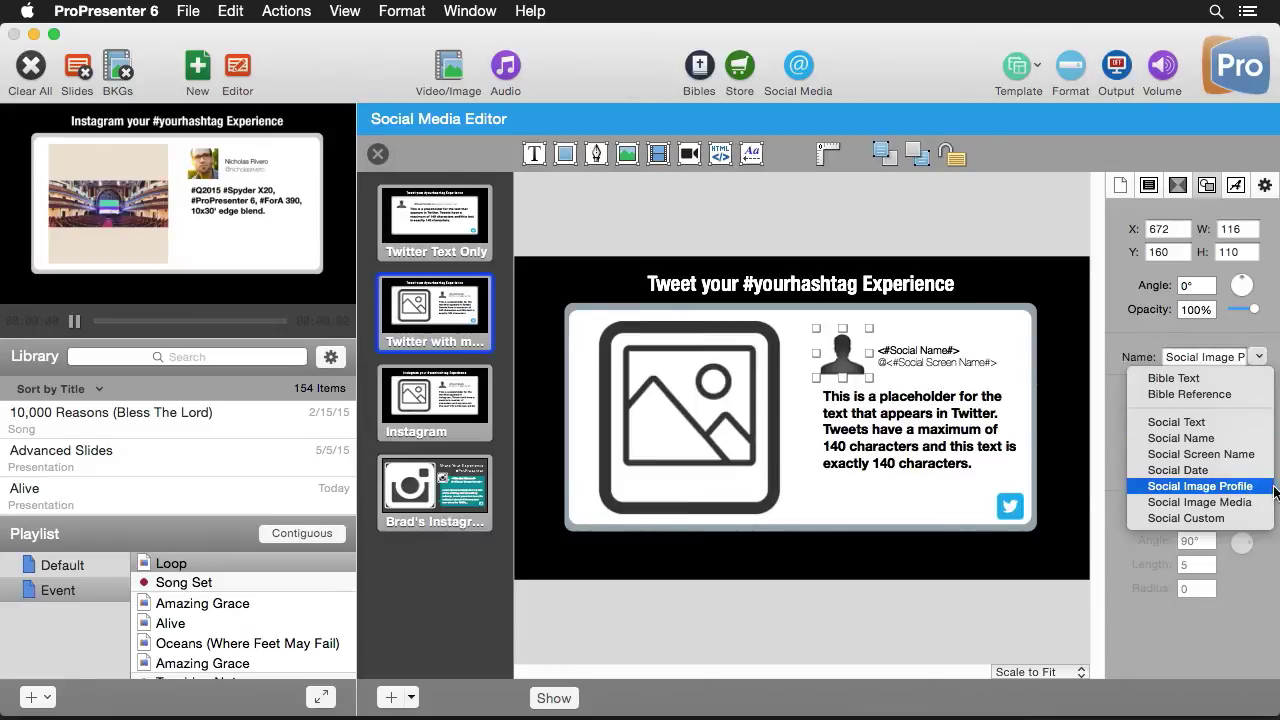
pyautogui.click(929, 356)
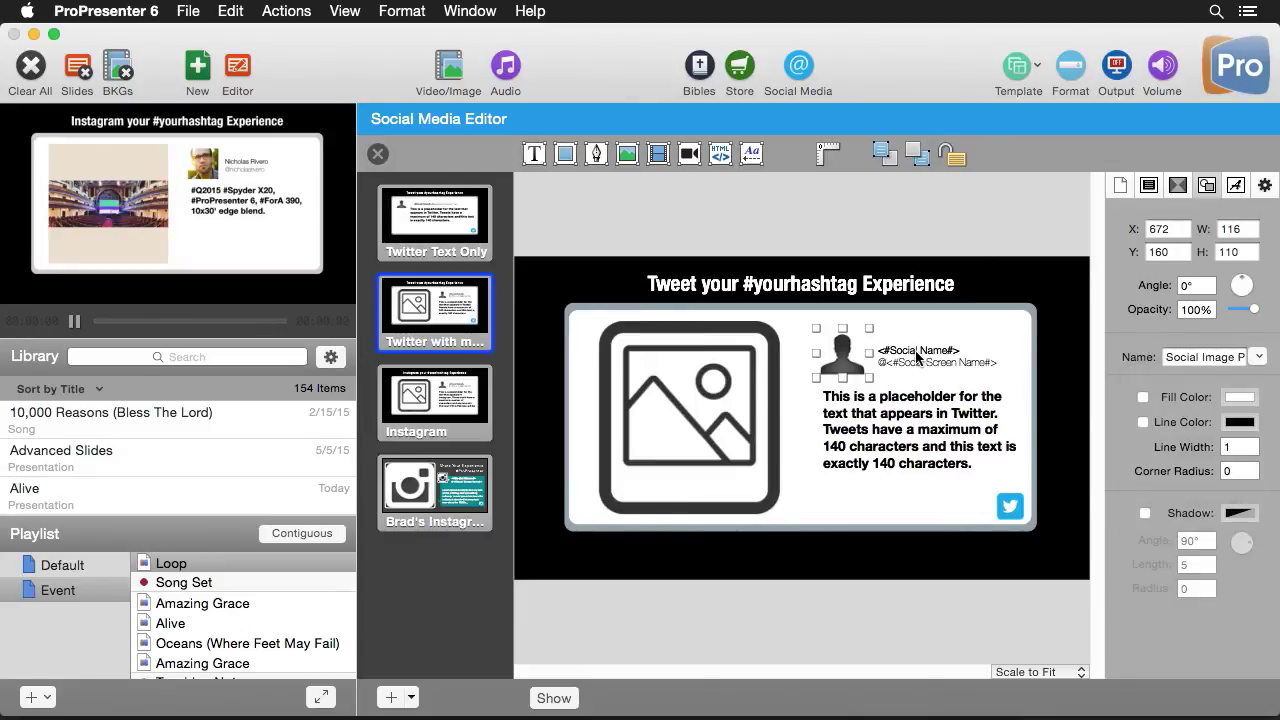
# Step: Examine the name and screen name text box with its name options, and the tweet text placeholder in the Twitter with media template
pyautogui.click(920, 358)
pyautogui.click(1259, 361)
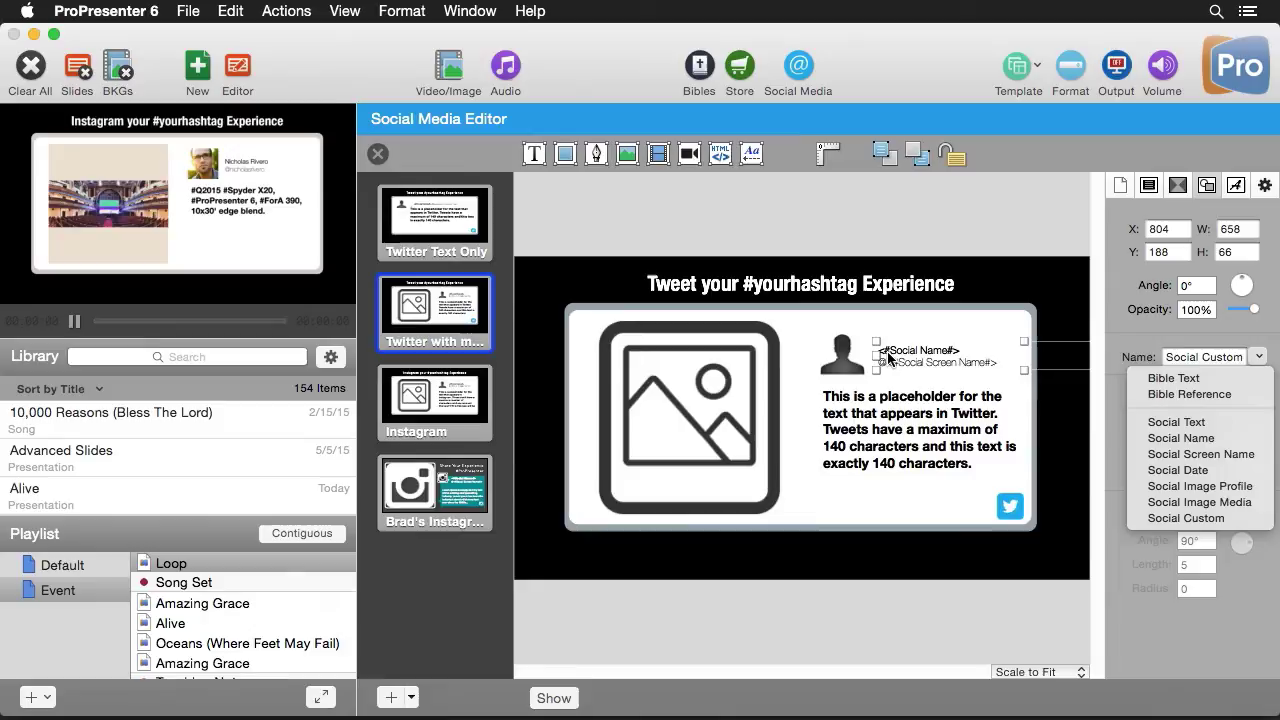
pyautogui.click(930, 430)
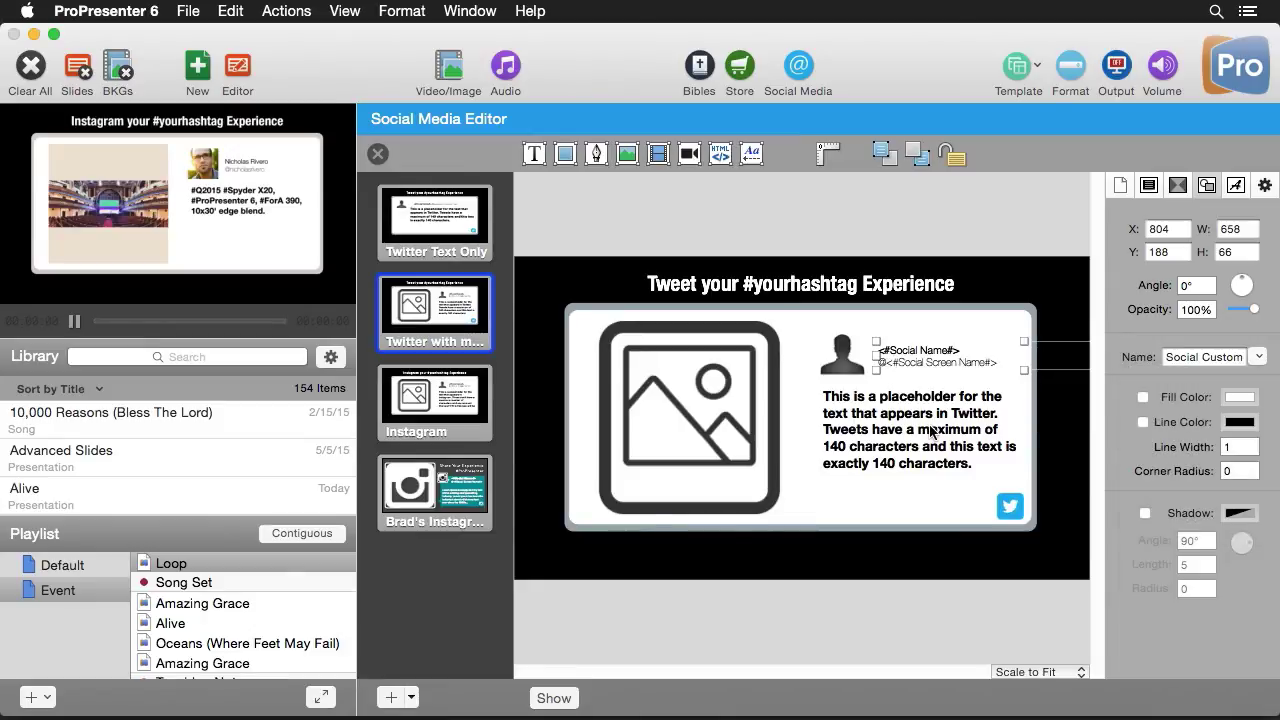
pyautogui.click(930, 430)
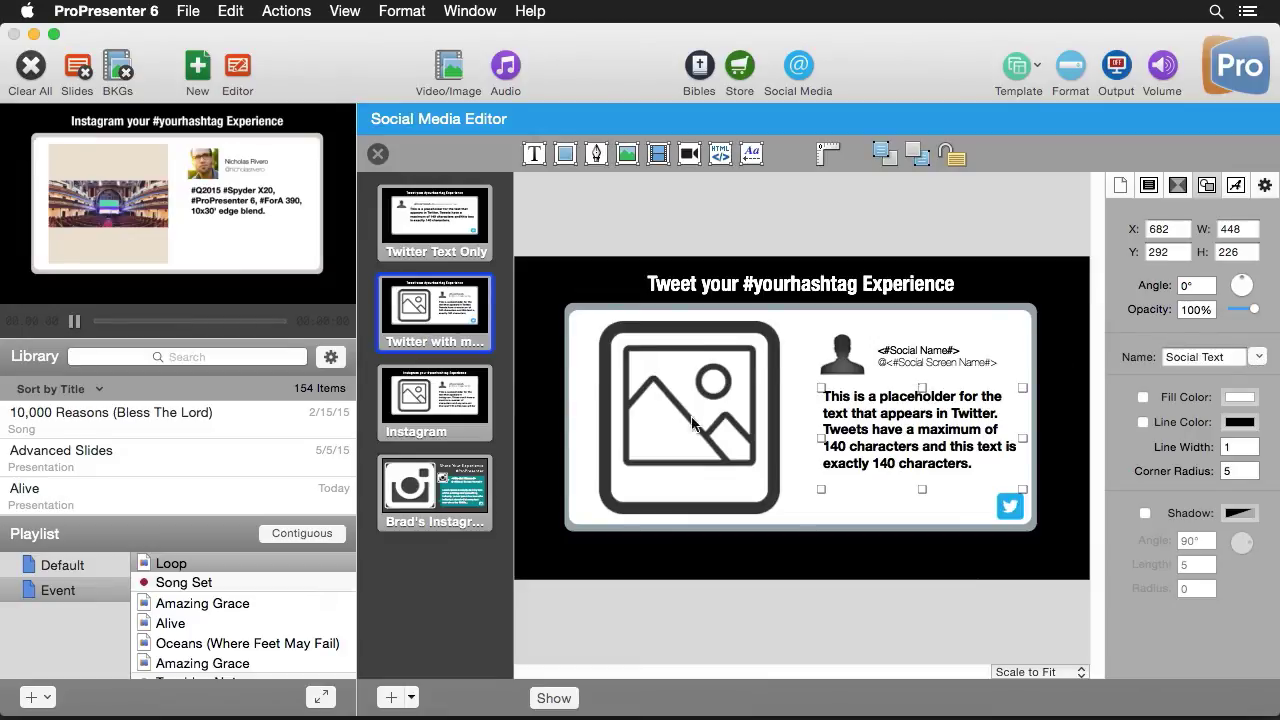
# Step: Examine the profile image, media image, text and logo elements of the custom teal Instagram template, and close the template editor
pyautogui.click(441, 511)
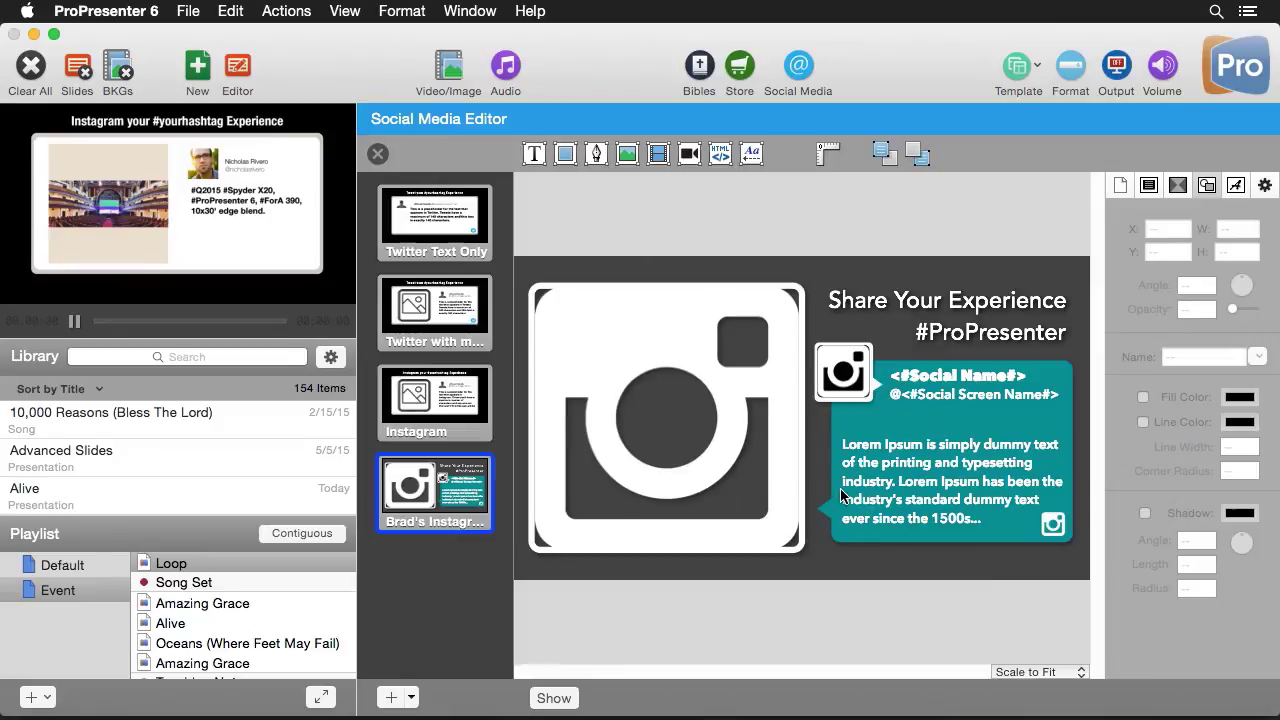
pyautogui.click(857, 376)
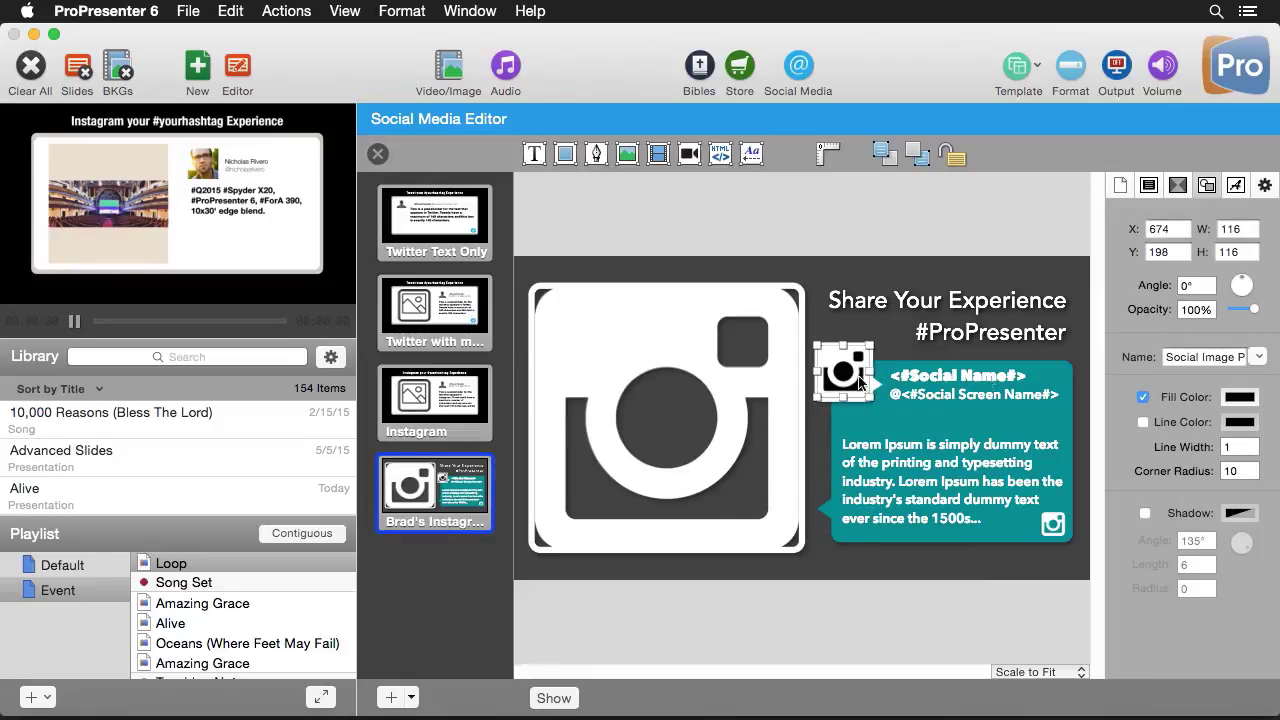
pyautogui.click(767, 362)
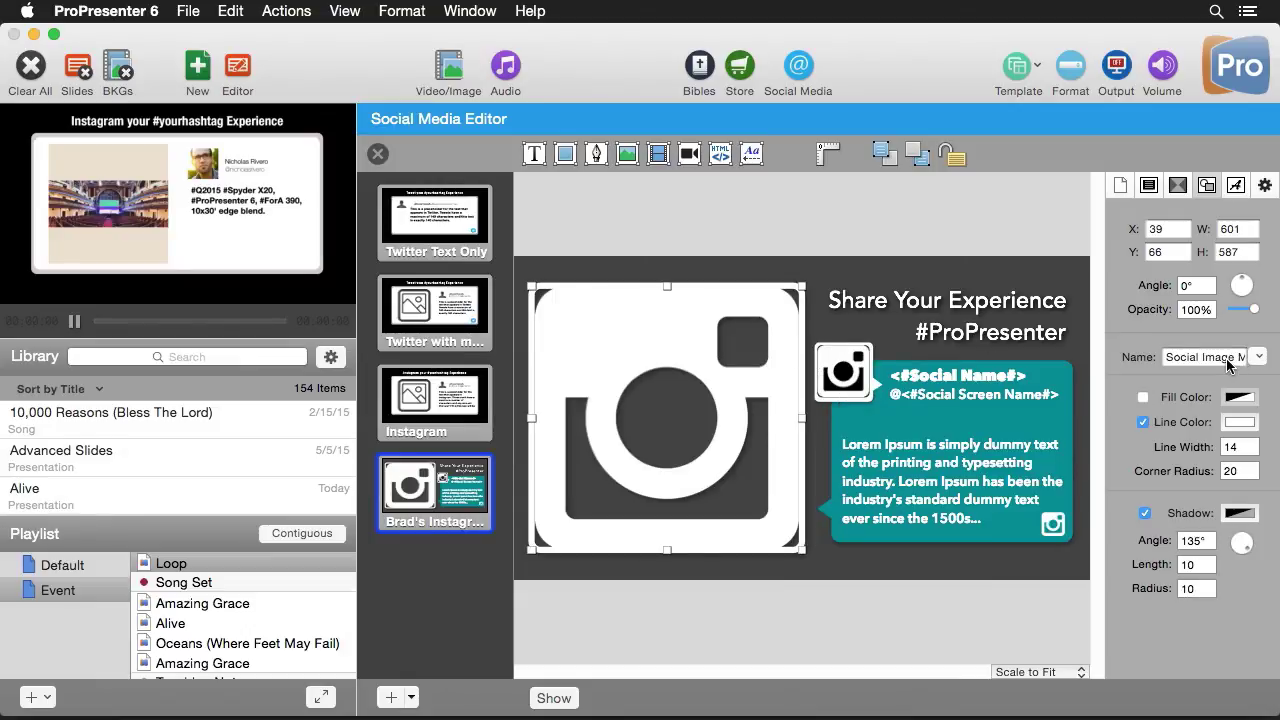
pyautogui.click(990, 474)
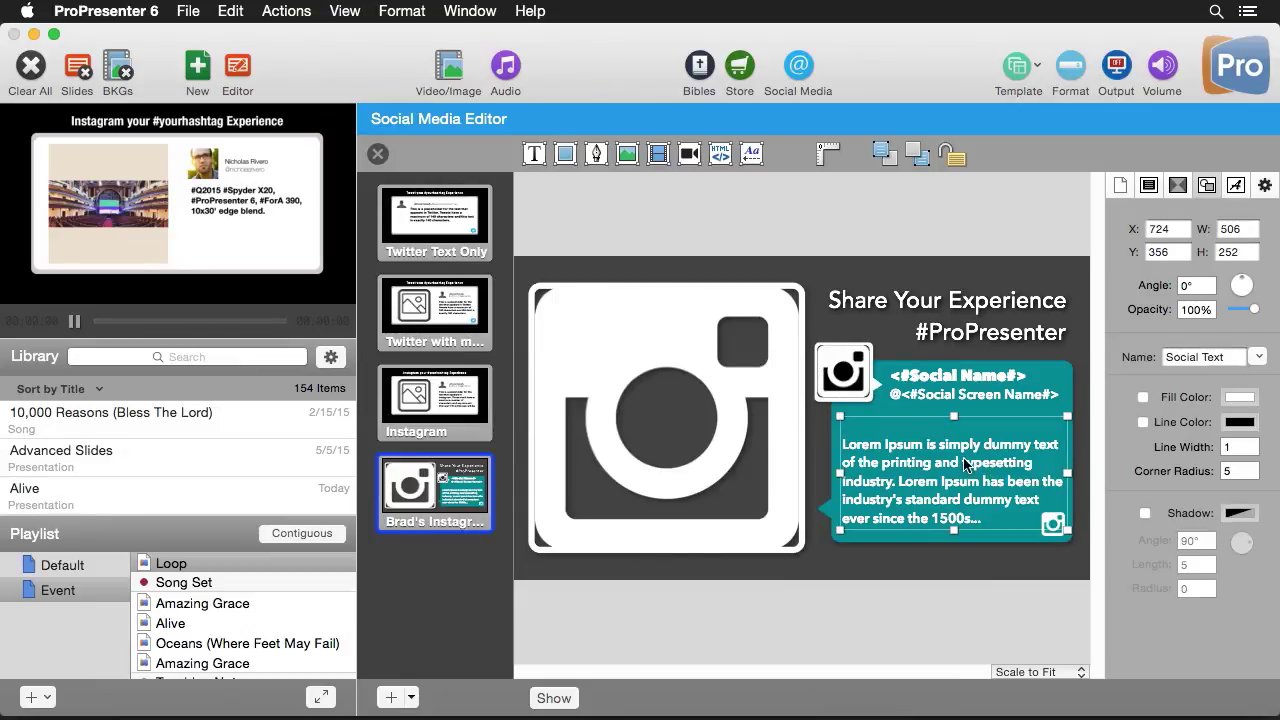
pyautogui.click(1060, 535)
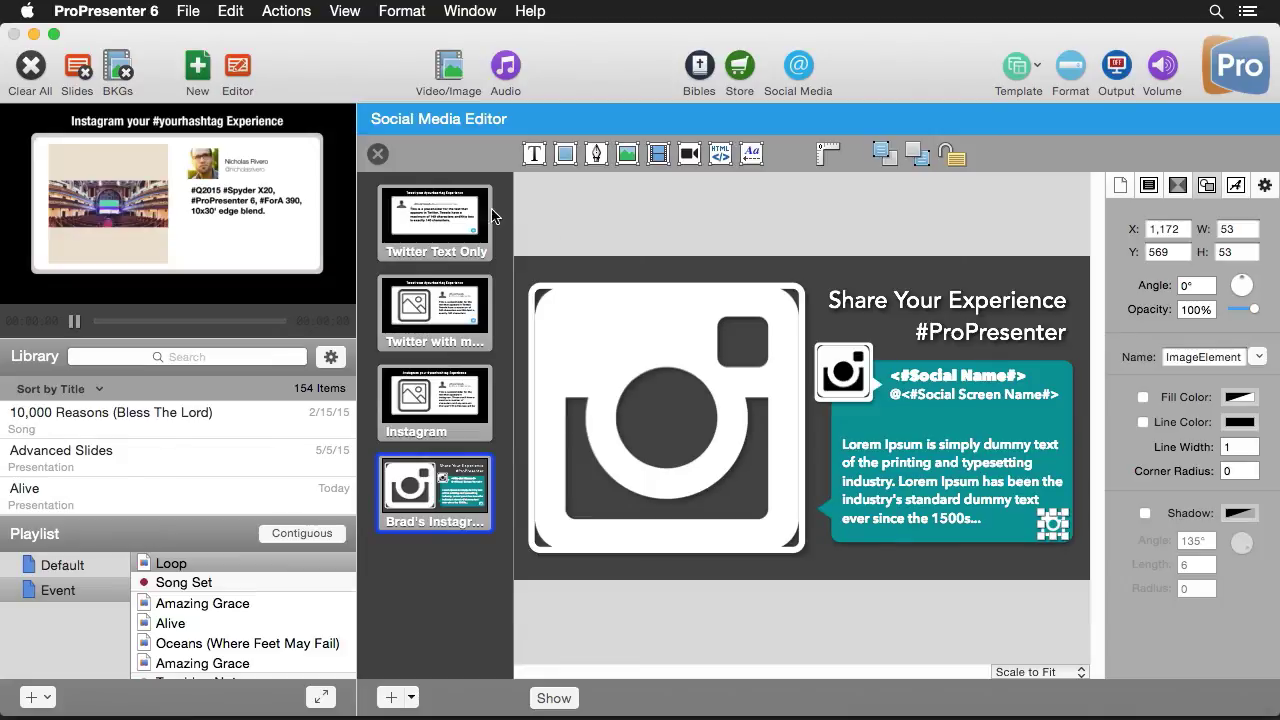
pyautogui.click(378, 154)
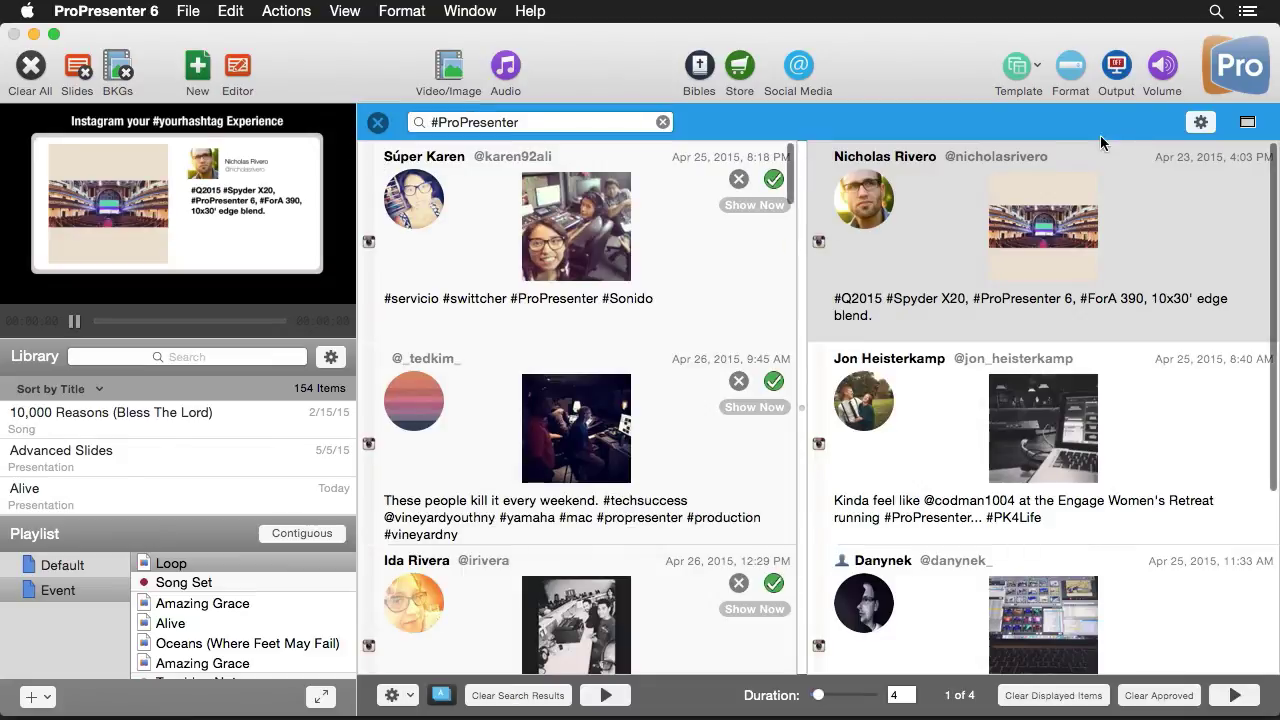
# Step: Set the Instagram display template to the custom teal Instagram design
pyautogui.click(1201, 121)
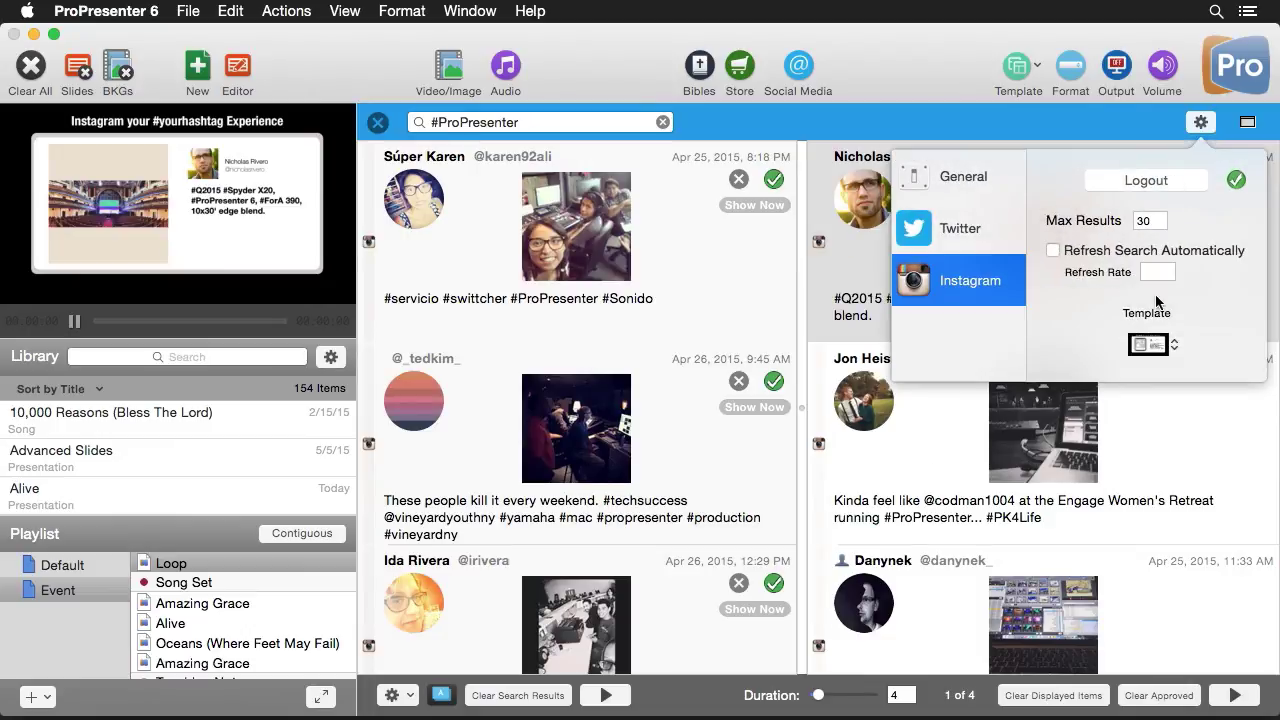
pyautogui.click(1170, 348)
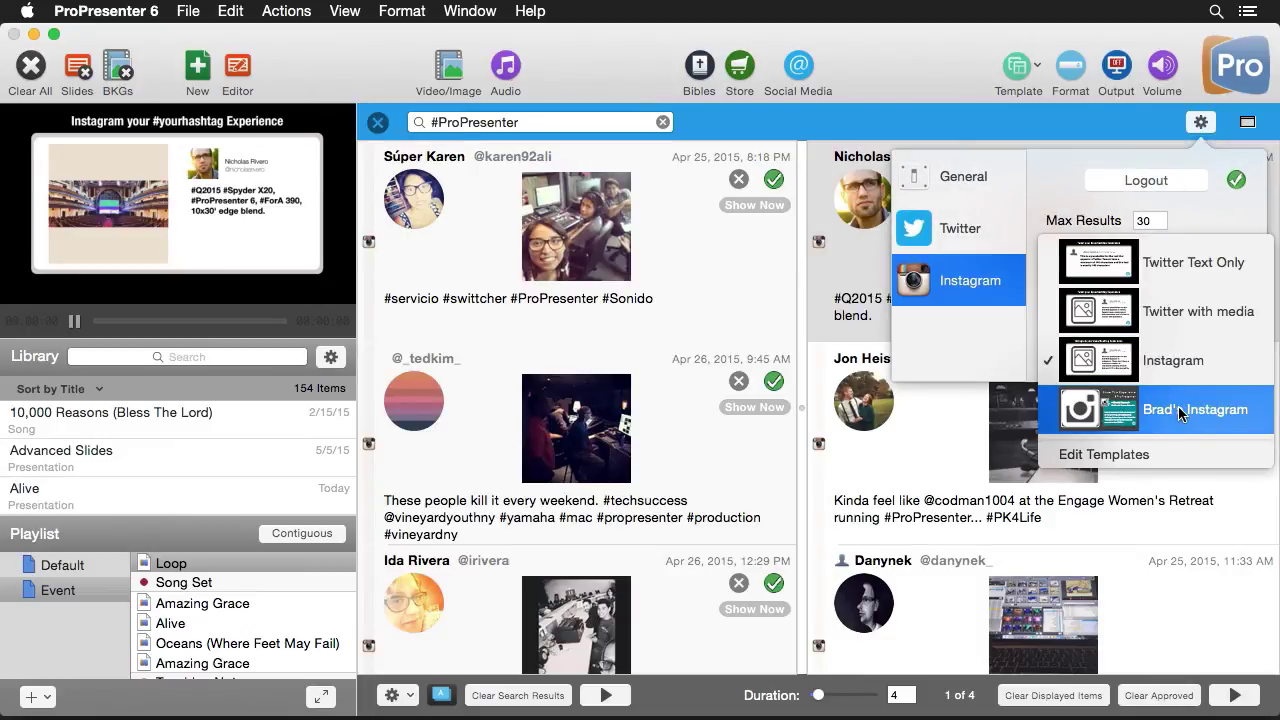
pyautogui.click(1180, 414)
pyautogui.click(1116, 116)
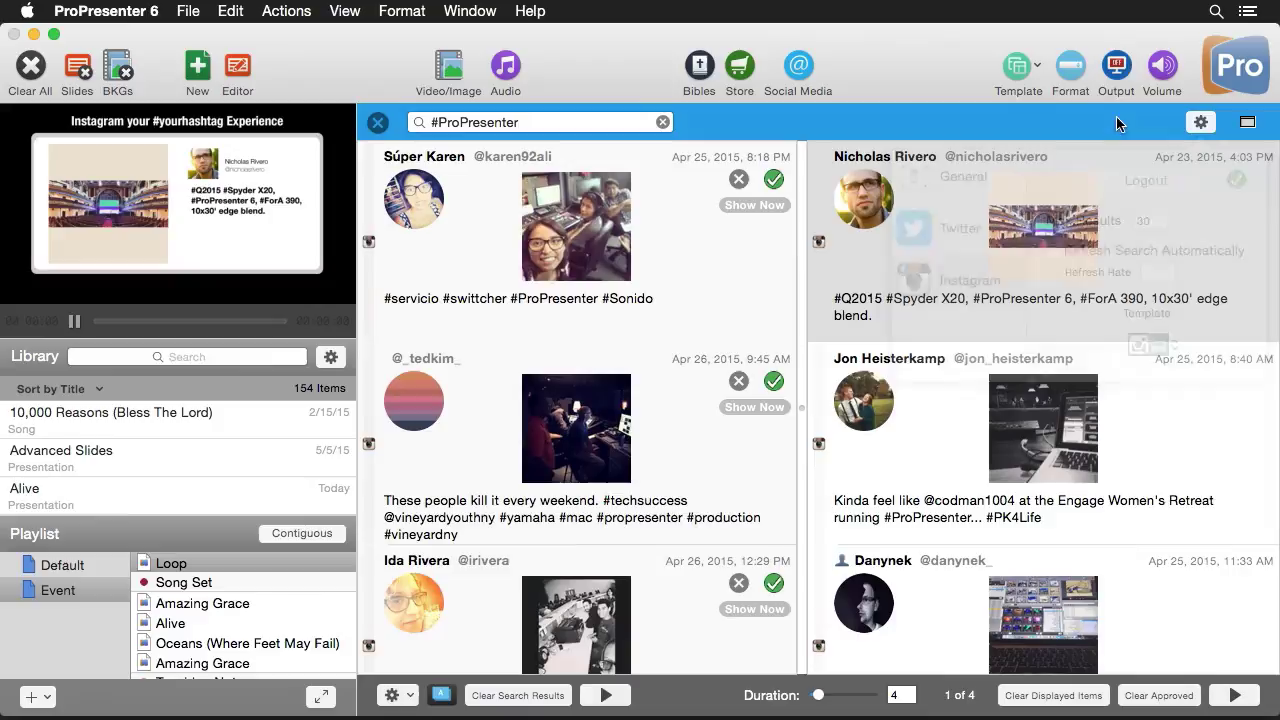
# Step: Show the first approved post on the output with the selected template, and start and stop playback of the approved posts
pyautogui.moveTo(1083, 172)
pyautogui.click(1185, 227)
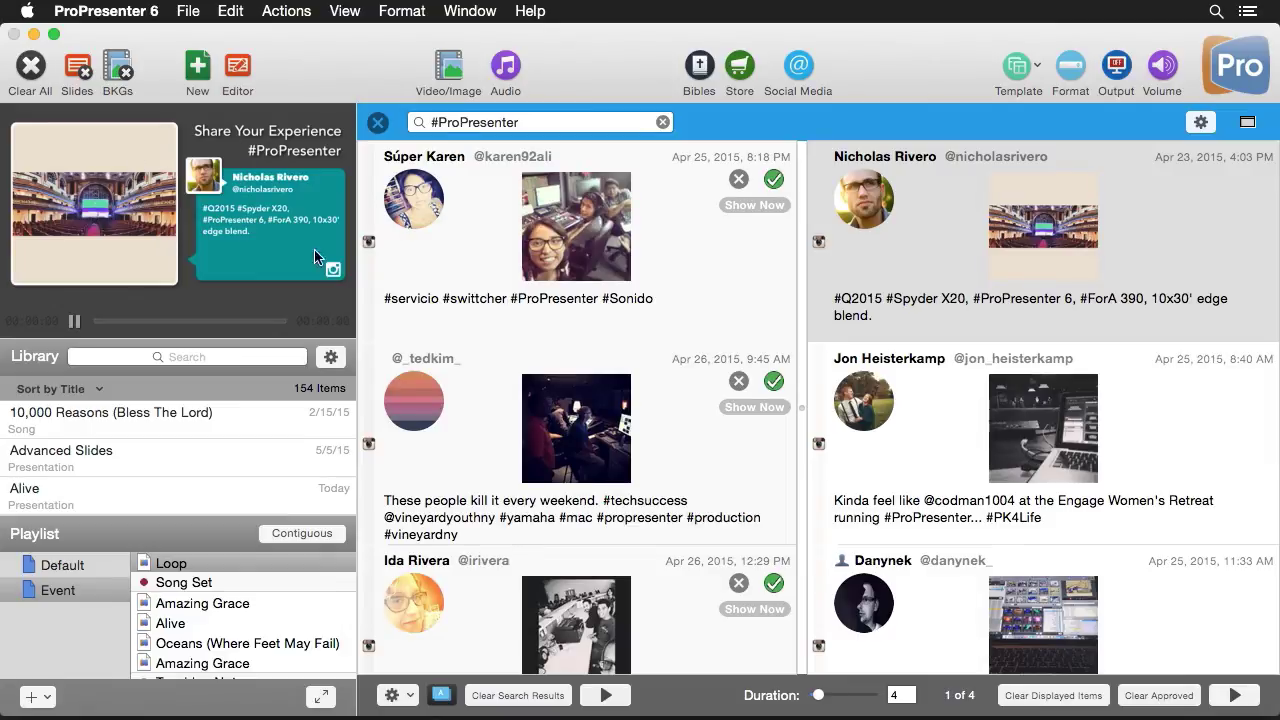
pyautogui.click(1240, 702)
pyautogui.click(1236, 696)
# Step: Copy the approved posts to the current document, Loop, and leave the social media view
pyautogui.click(413, 700)
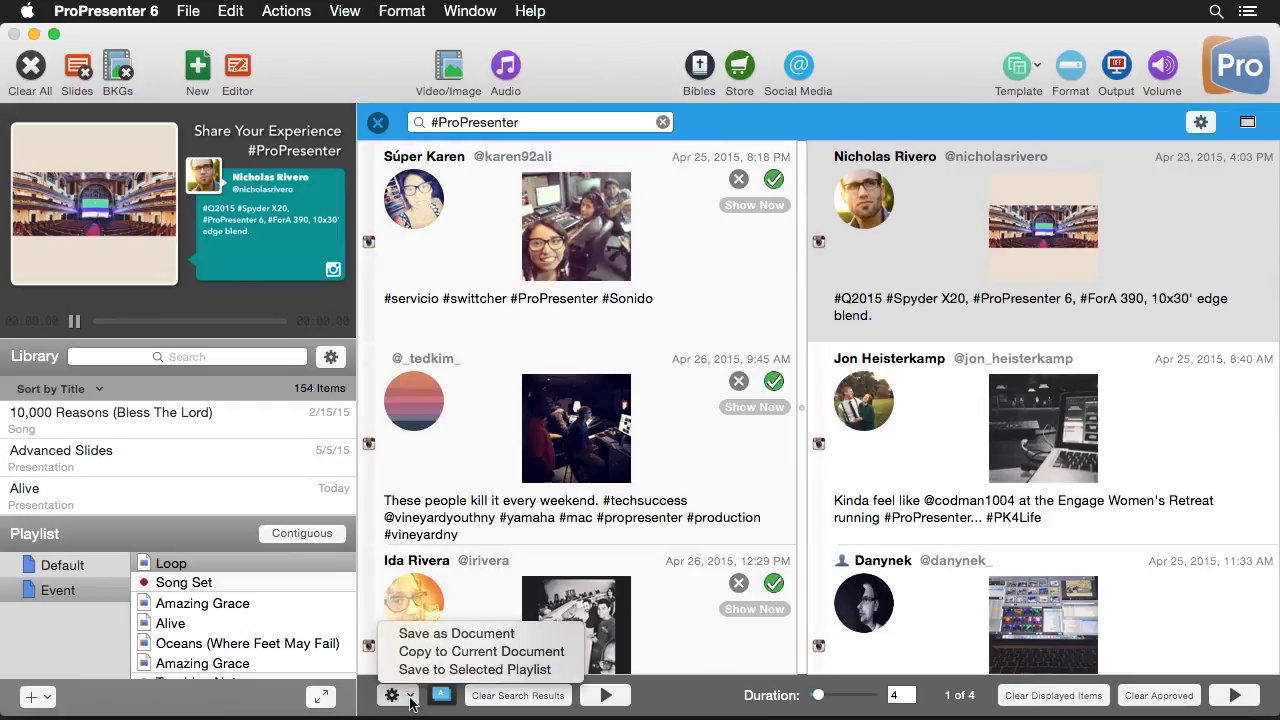
pyautogui.click(548, 652)
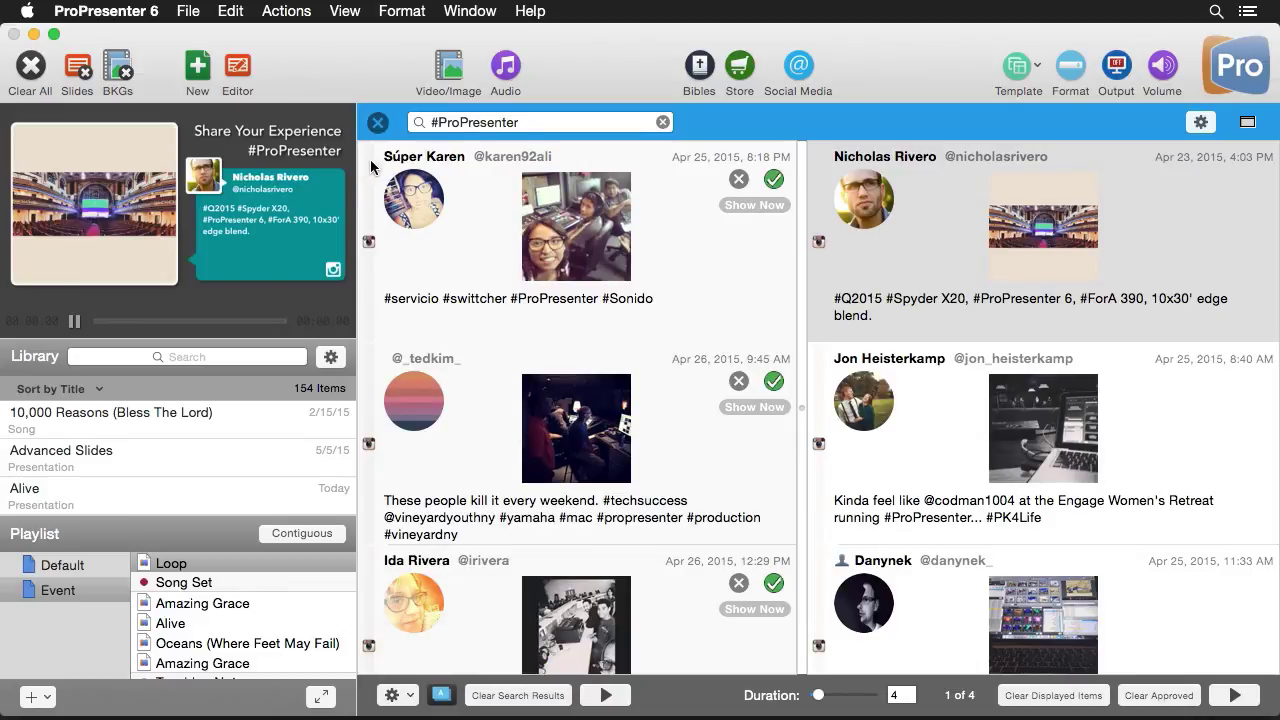
pyautogui.click(377, 123)
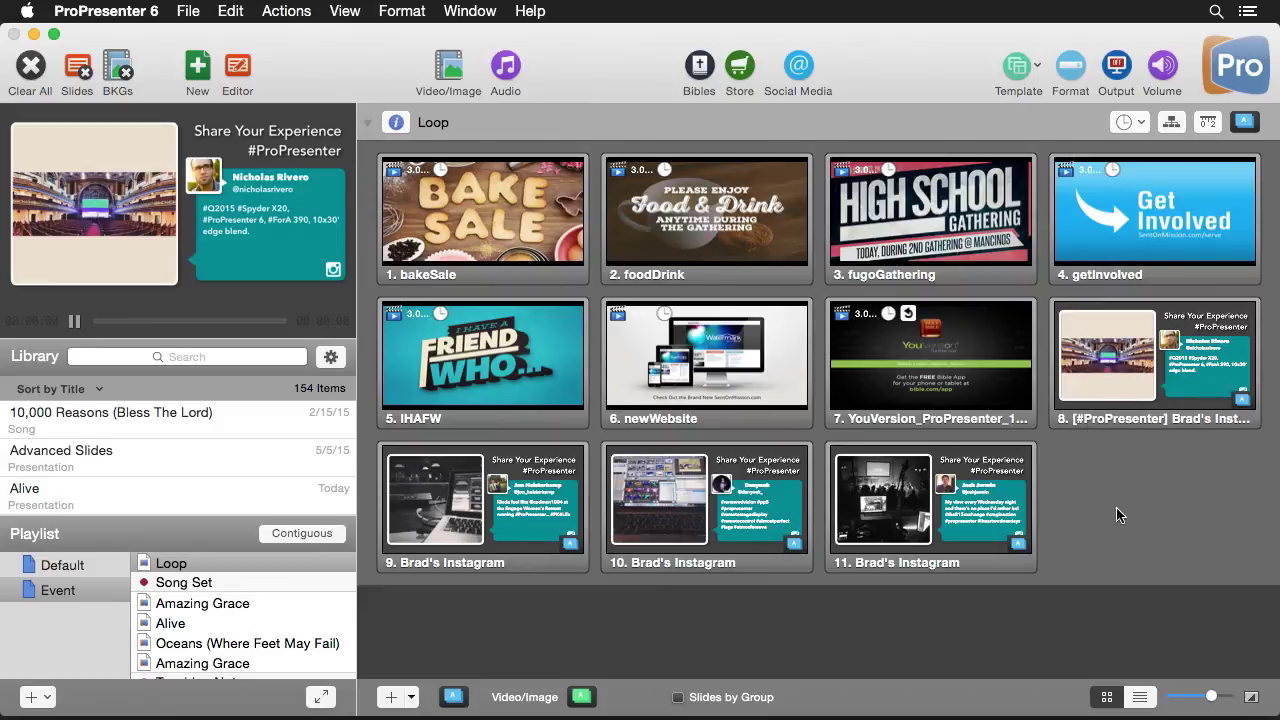
# Step: Set a Go to Next timer of 3 seconds on the four Instagram slides at the end of the Loop document
pyautogui.moveTo(1123, 531); pyautogui.dragTo(480, 504)
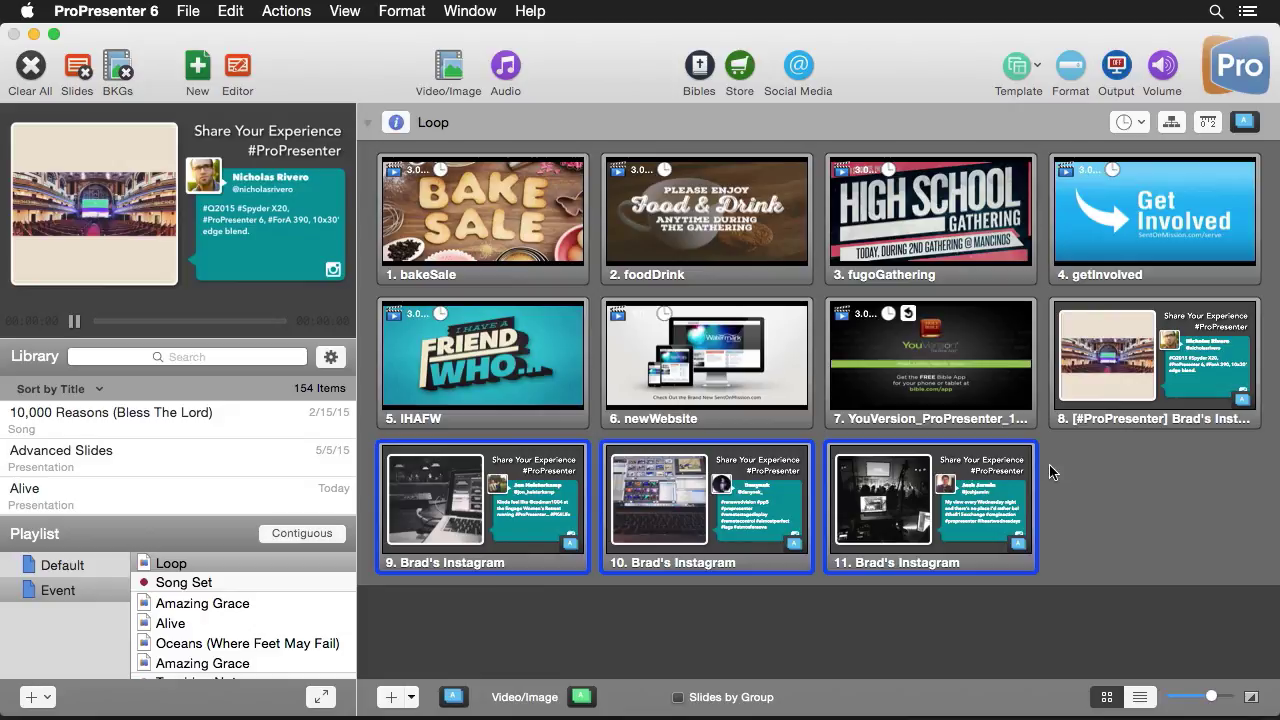
pyautogui.keyDown('super'); pyautogui.click(1105, 410); pyautogui.keyUp('super')
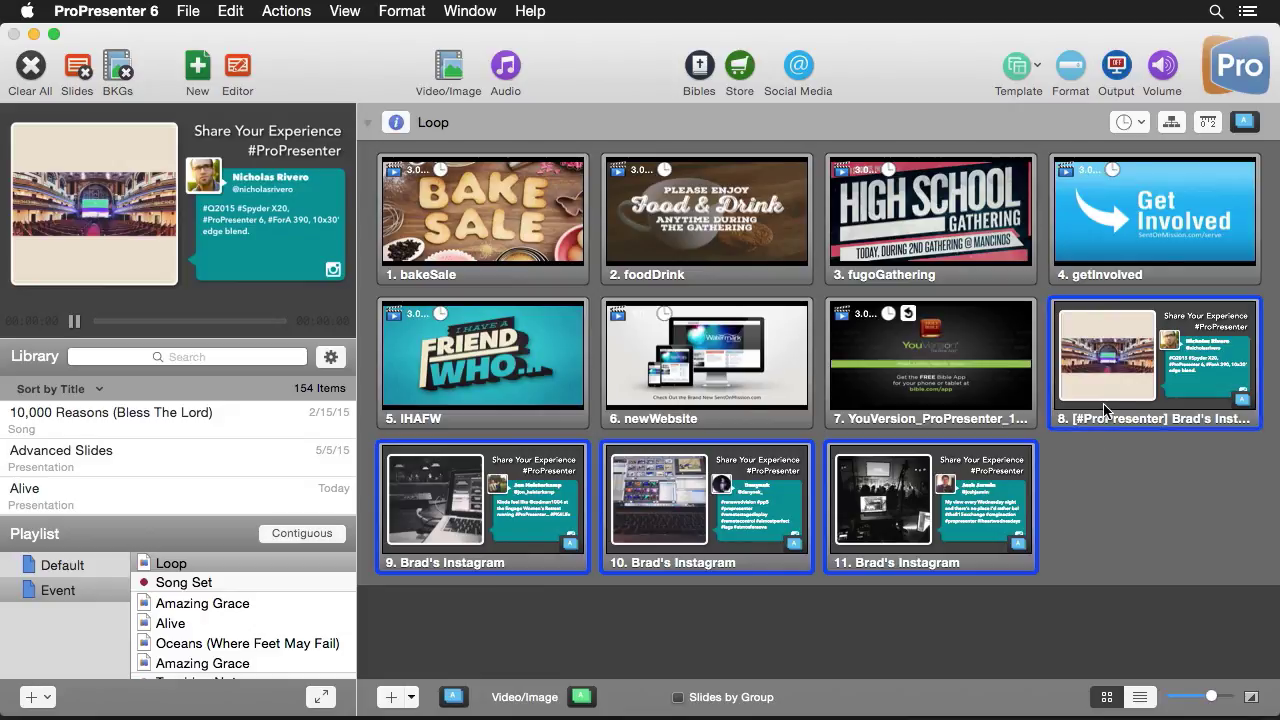
pyautogui.rightClick(1105, 408)
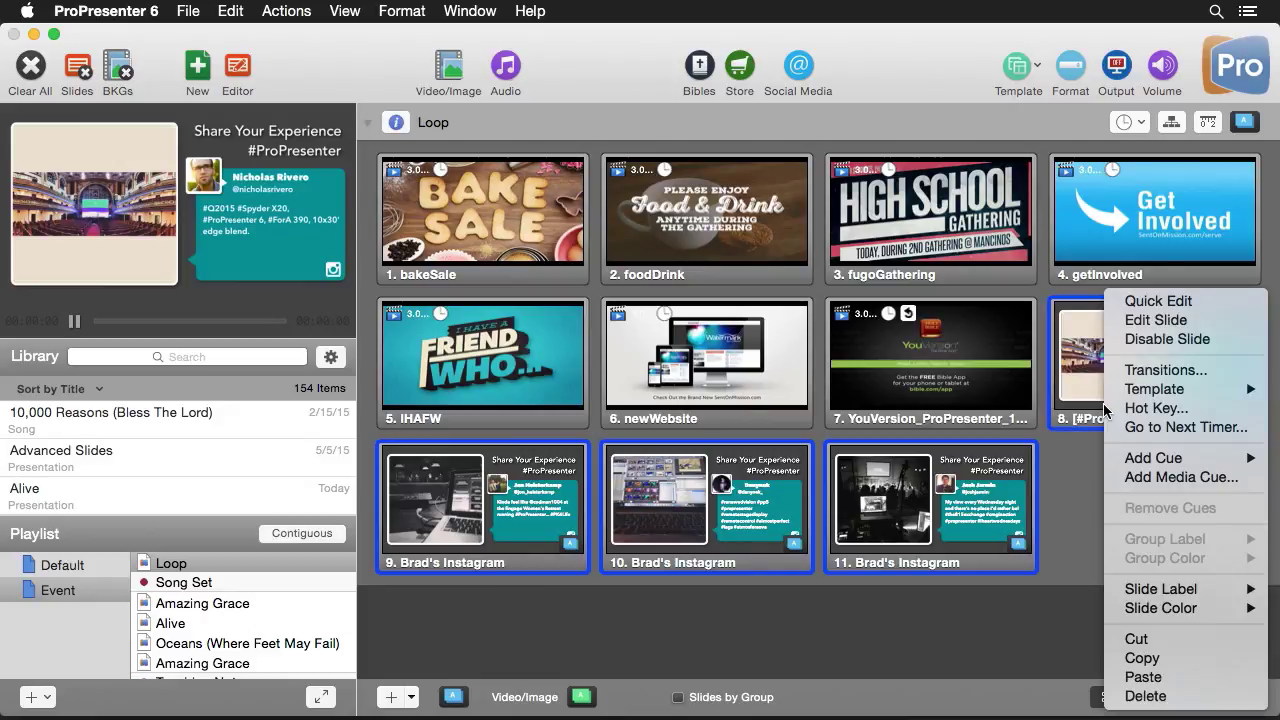
pyautogui.click(1180, 427)
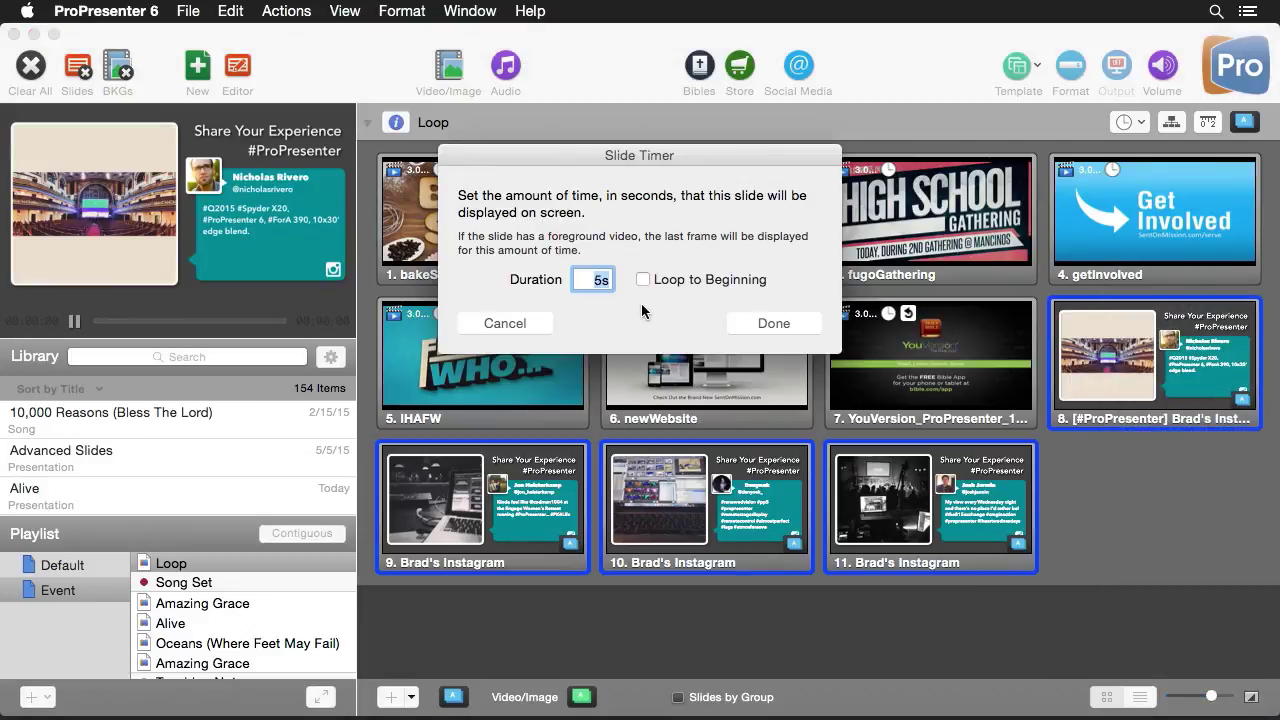
pyautogui.write('3')
pyautogui.click(774, 323)
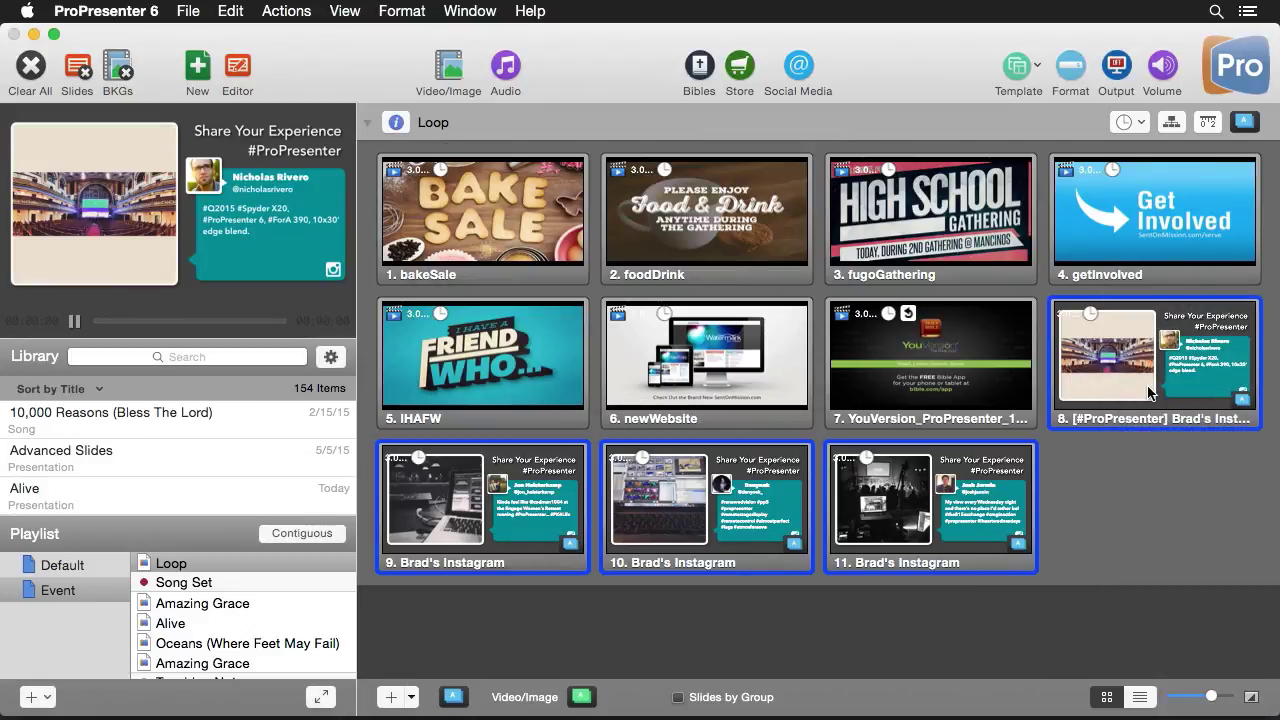
# Step: Move the four Instagram slides directly after the foodDrink slide, and show foodDrink and the first Instagram slide on the output
pyautogui.moveTo(1130, 370); pyautogui.dragTo(846, 272)
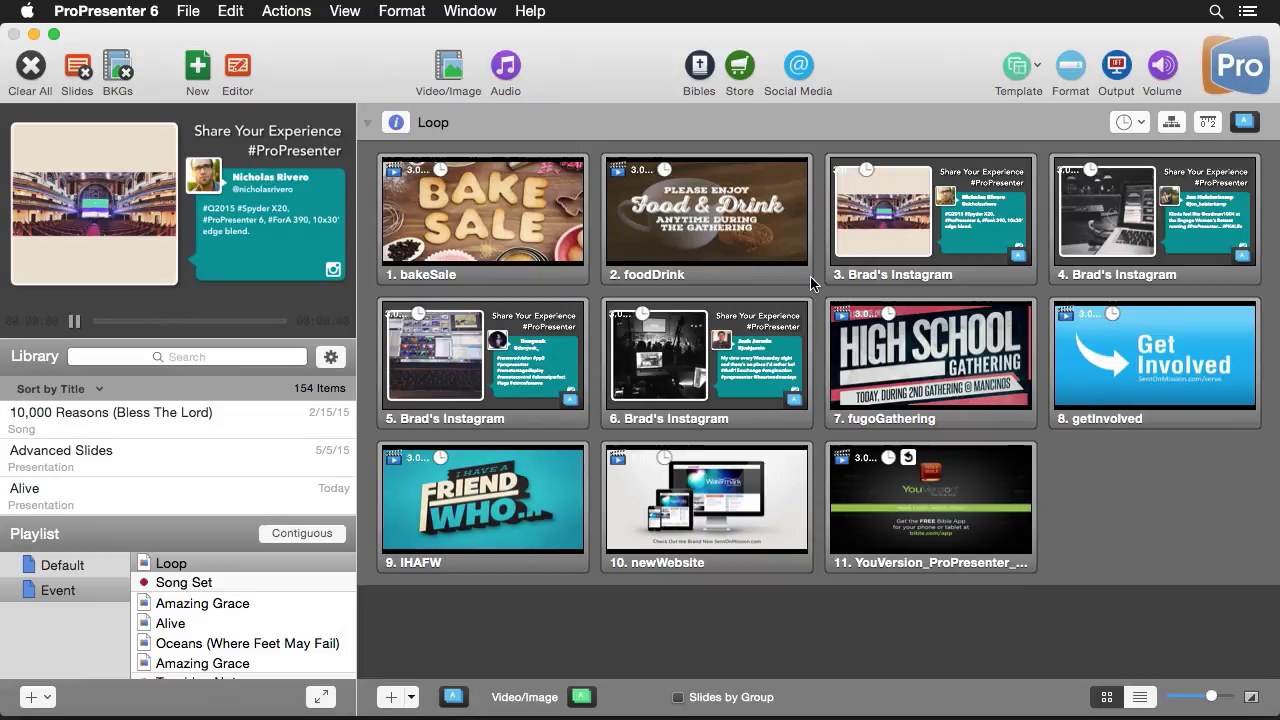
pyautogui.click(737, 214)
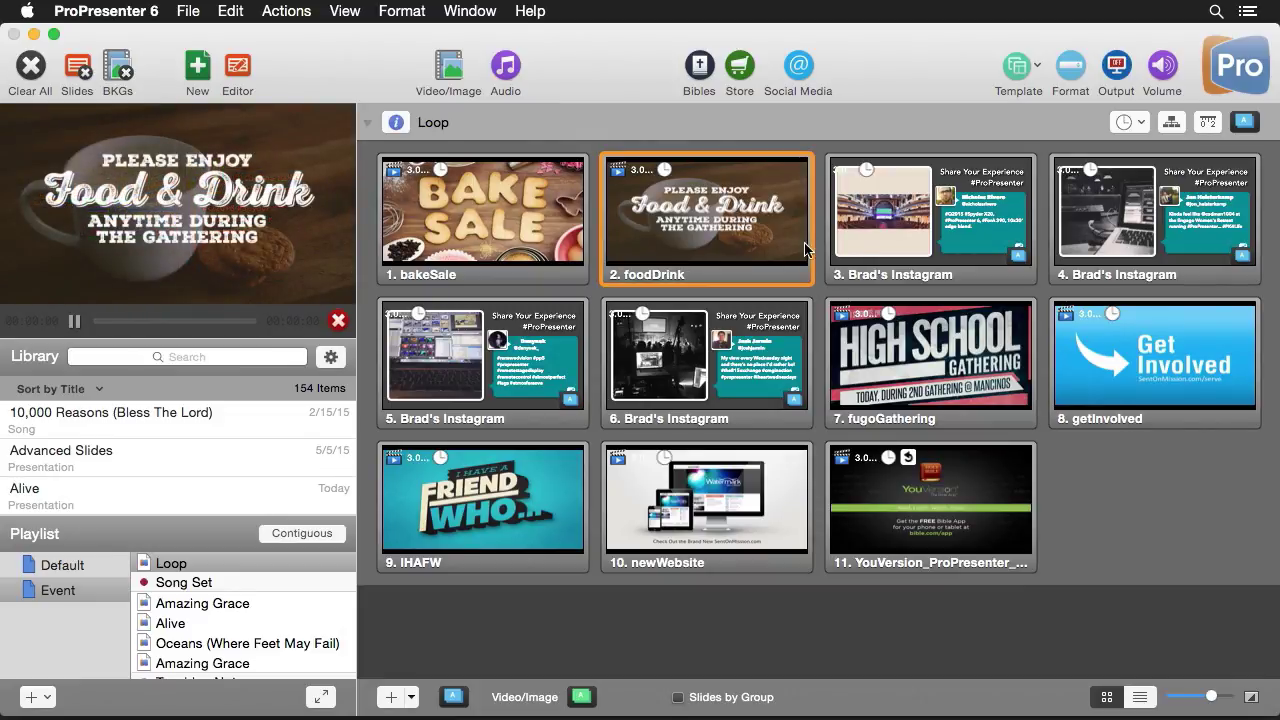
pyautogui.click(893, 224)
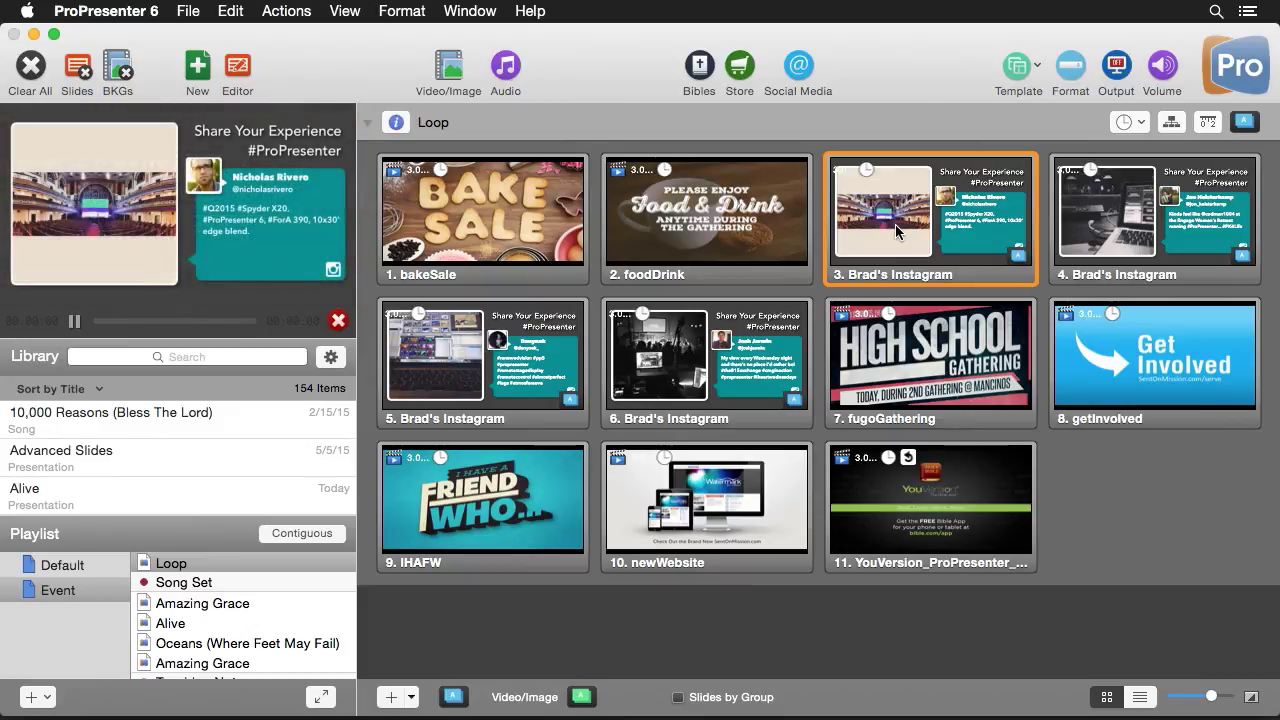